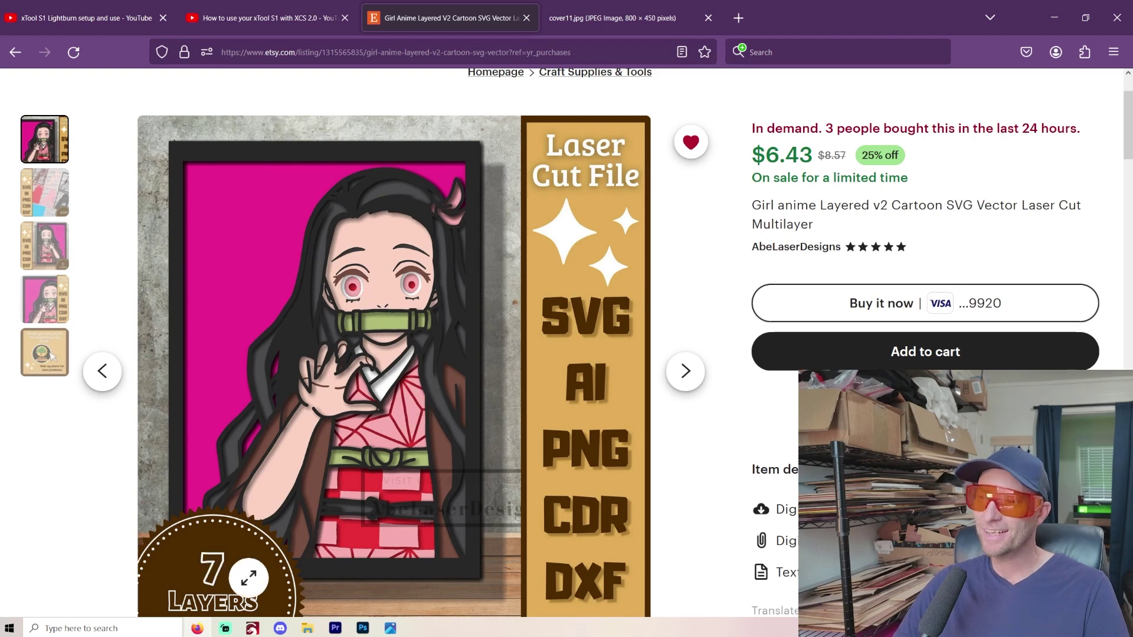
scroll(248, 577, "down", 2)
scroll(344, 505, "up", 2)
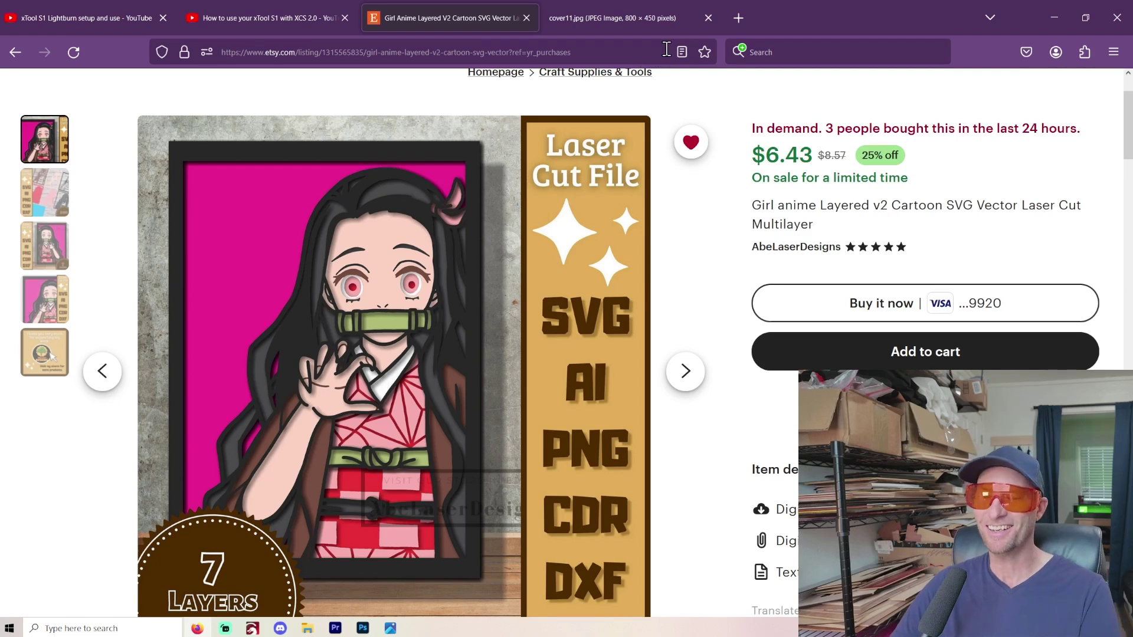
left_click(610, 5)
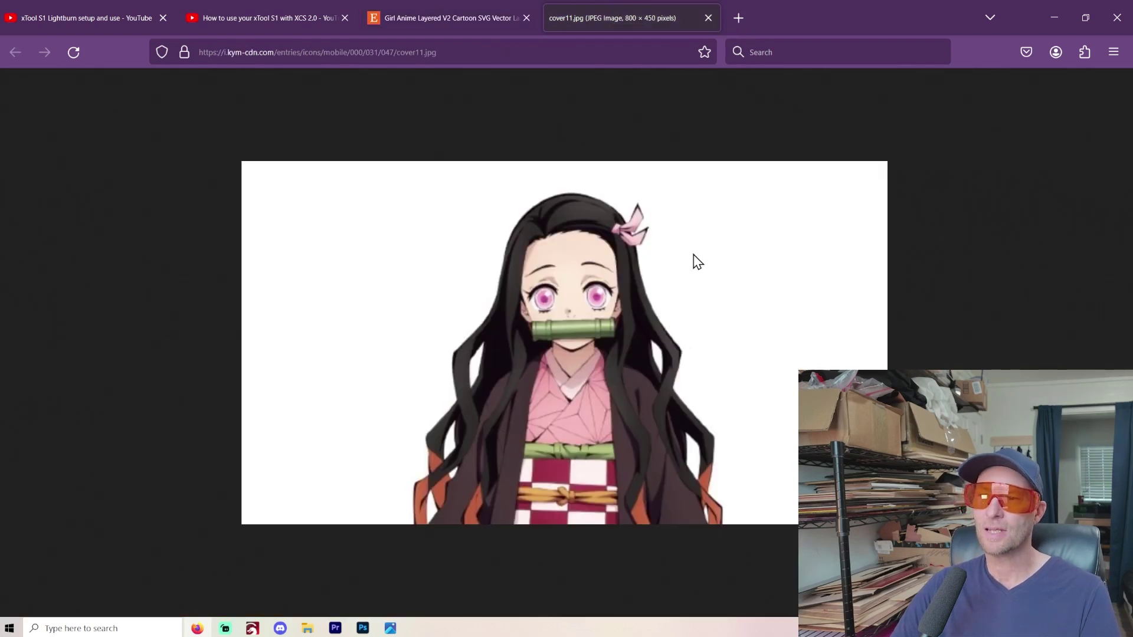
left_click(424, 5)
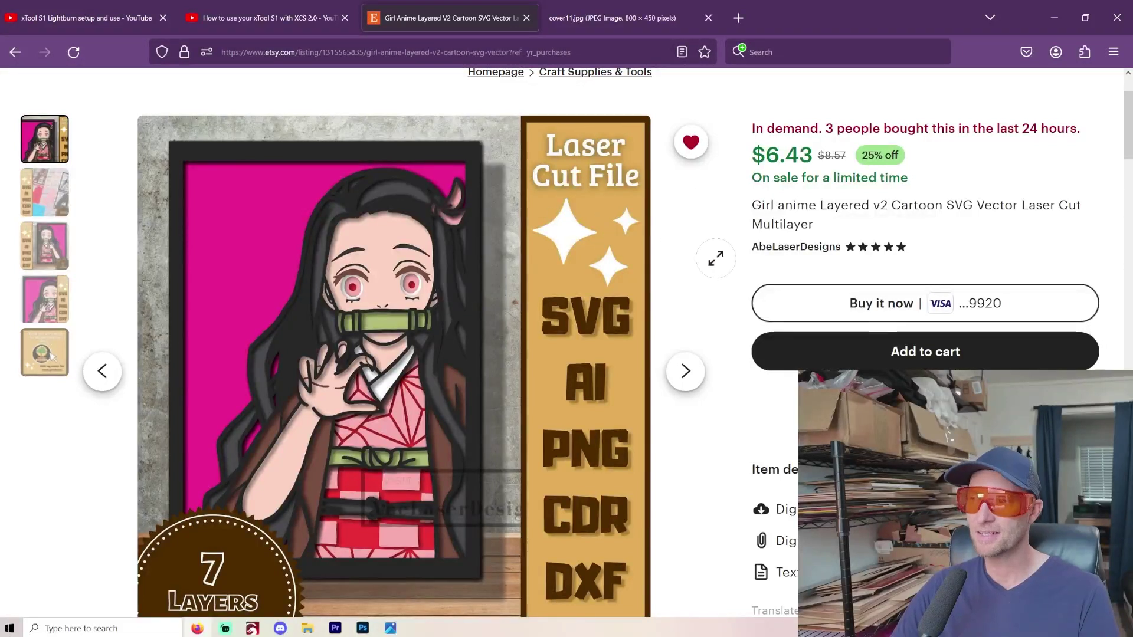
scroll(708, 260, "up", 2)
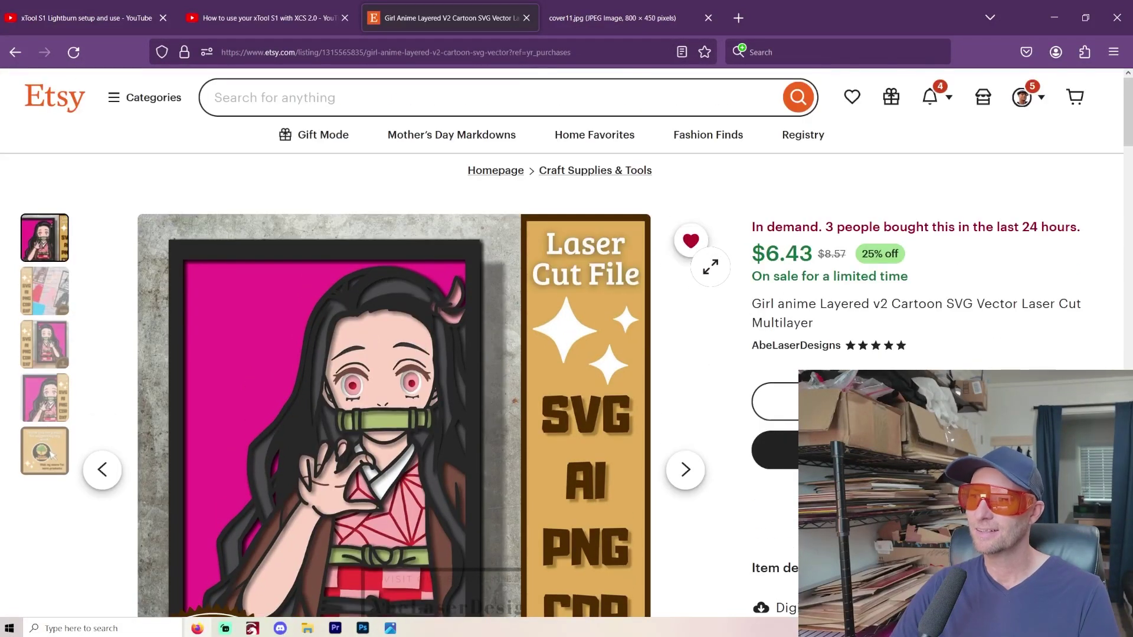
scroll(567, 343, "down", 2)
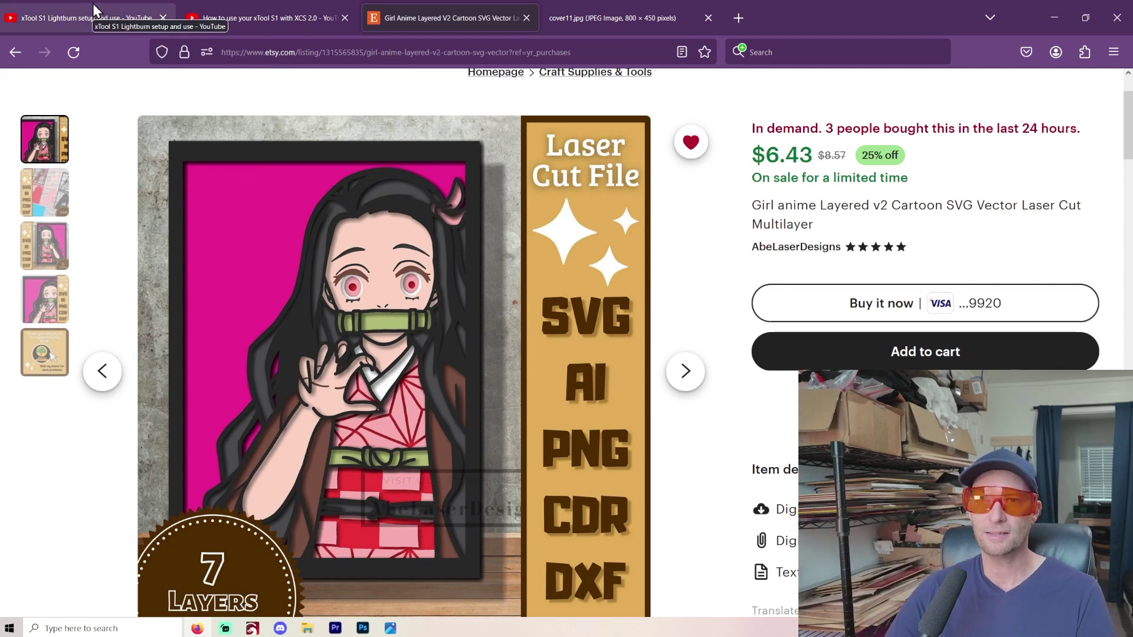
left_click(266, 7)
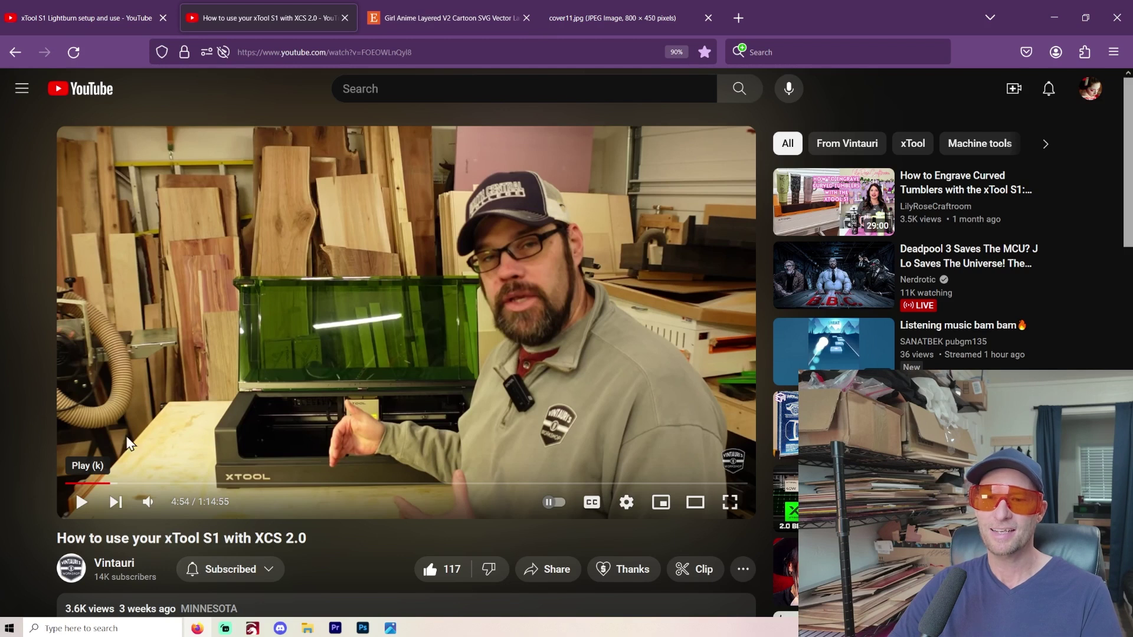
Step: Glance at the Lightburn setup video tab, then return to the XCS 2.0 video
left_click(86, 13)
left_click(269, 13)
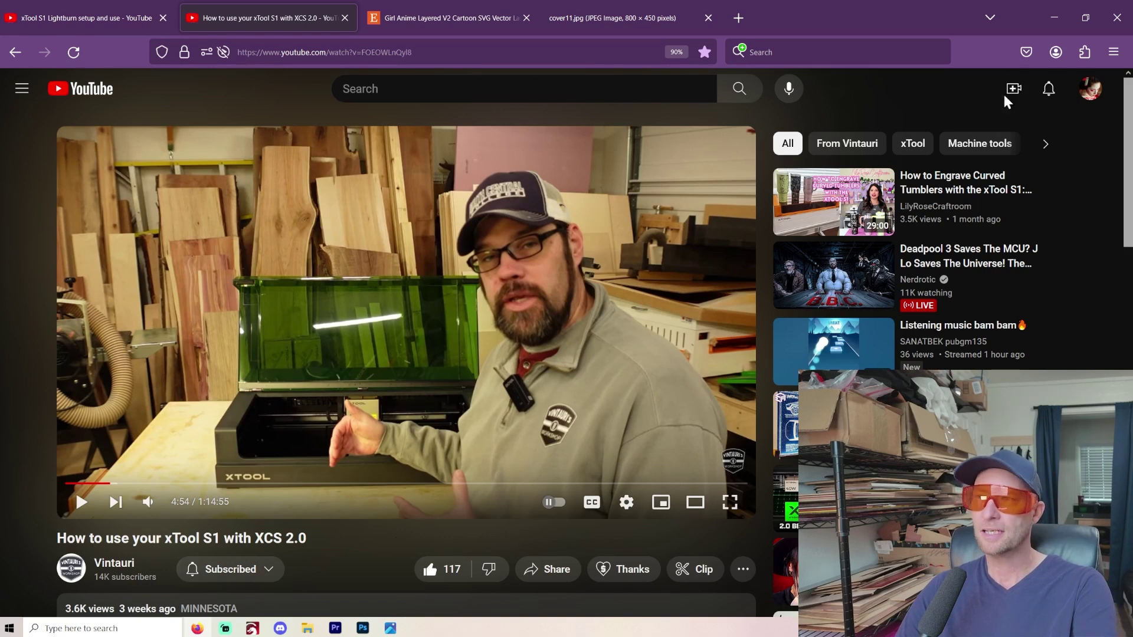
left_click(1055, 19)
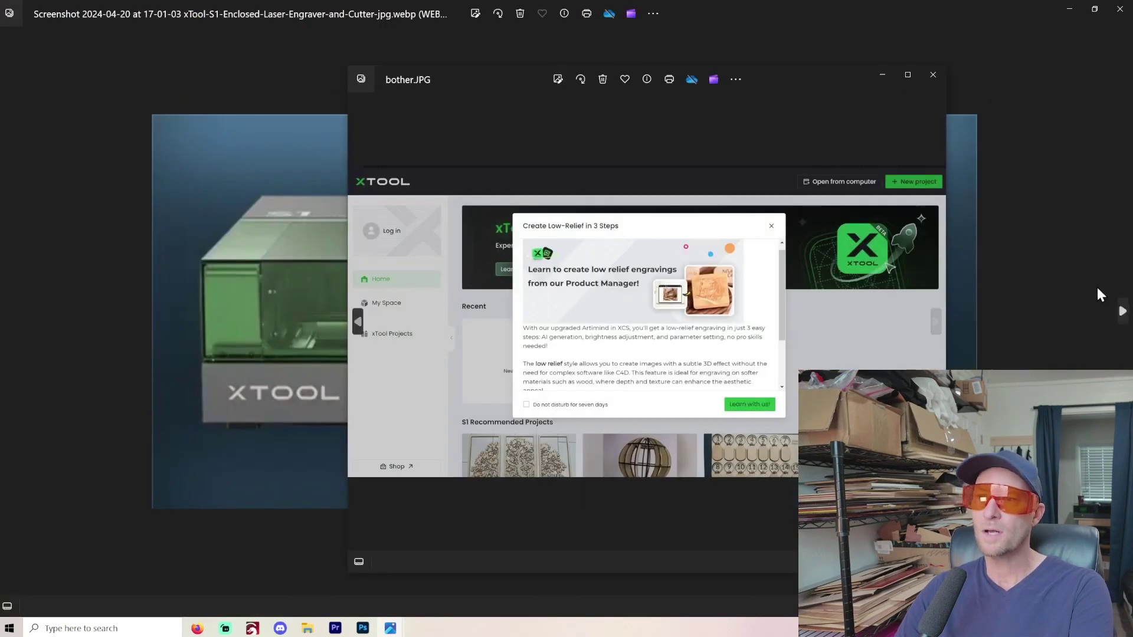
scroll(809, 296, "up", 1)
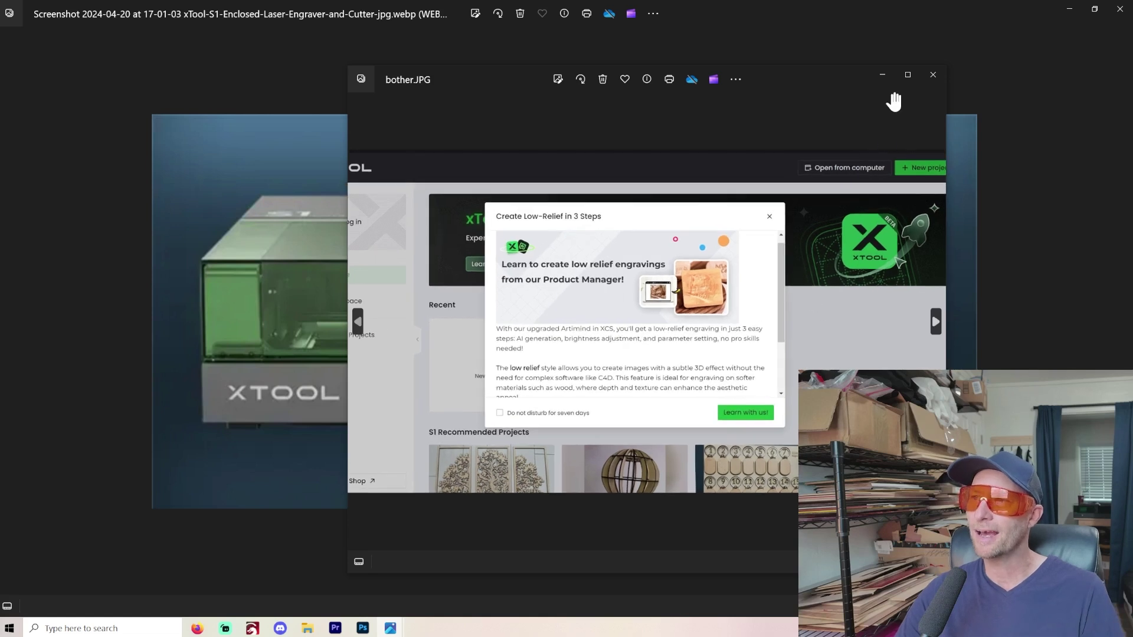
left_click(908, 75)
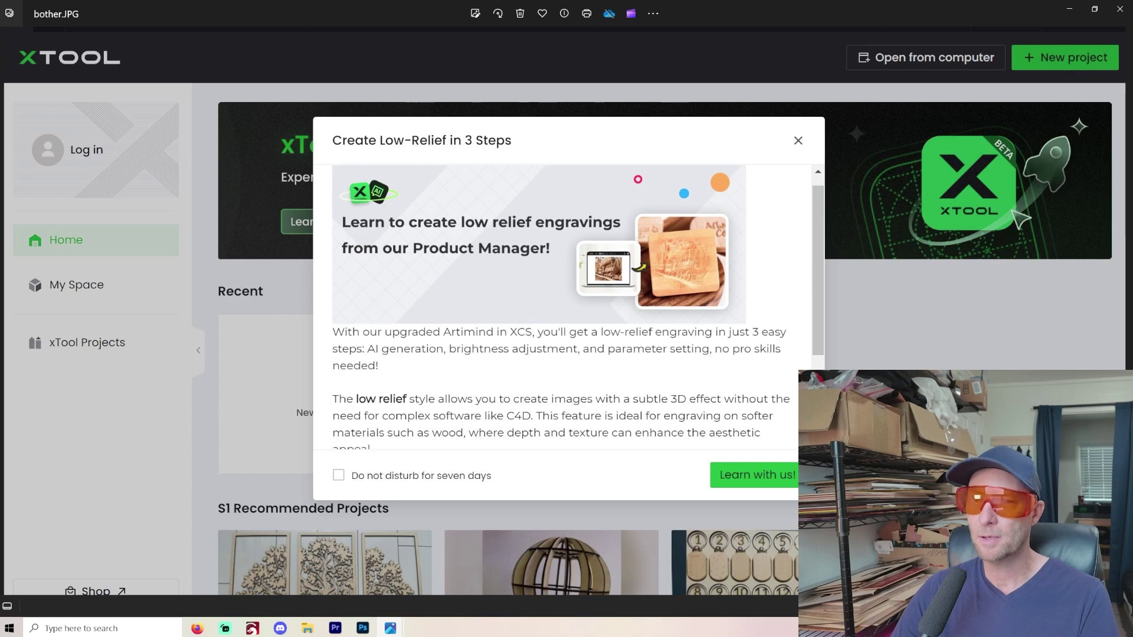
left_click(1120, 10)
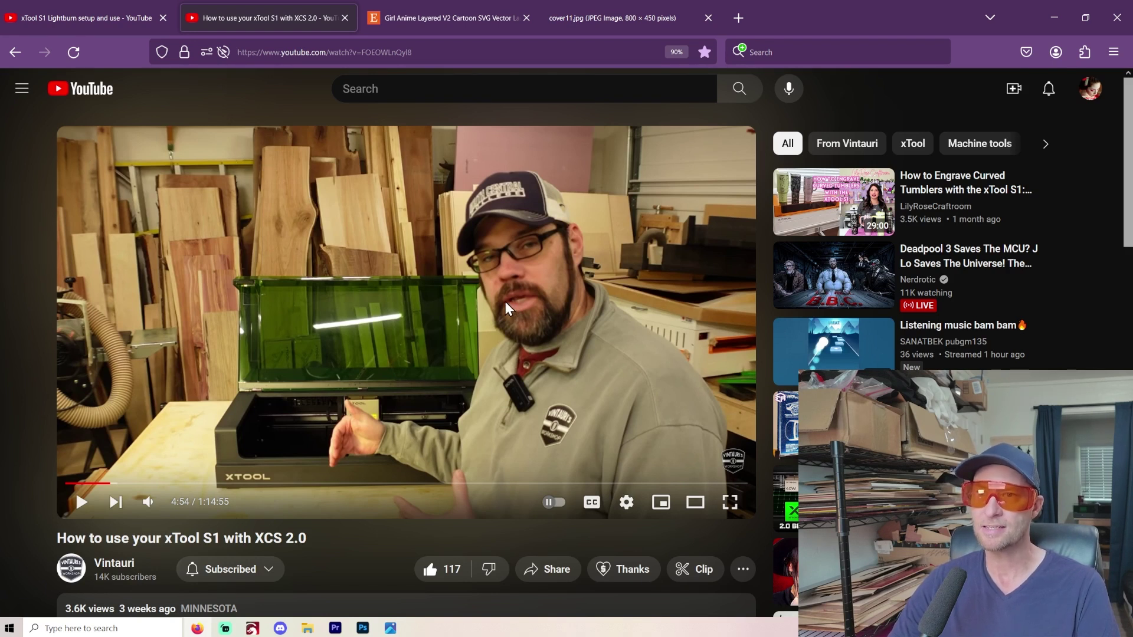
left_click(73, 9)
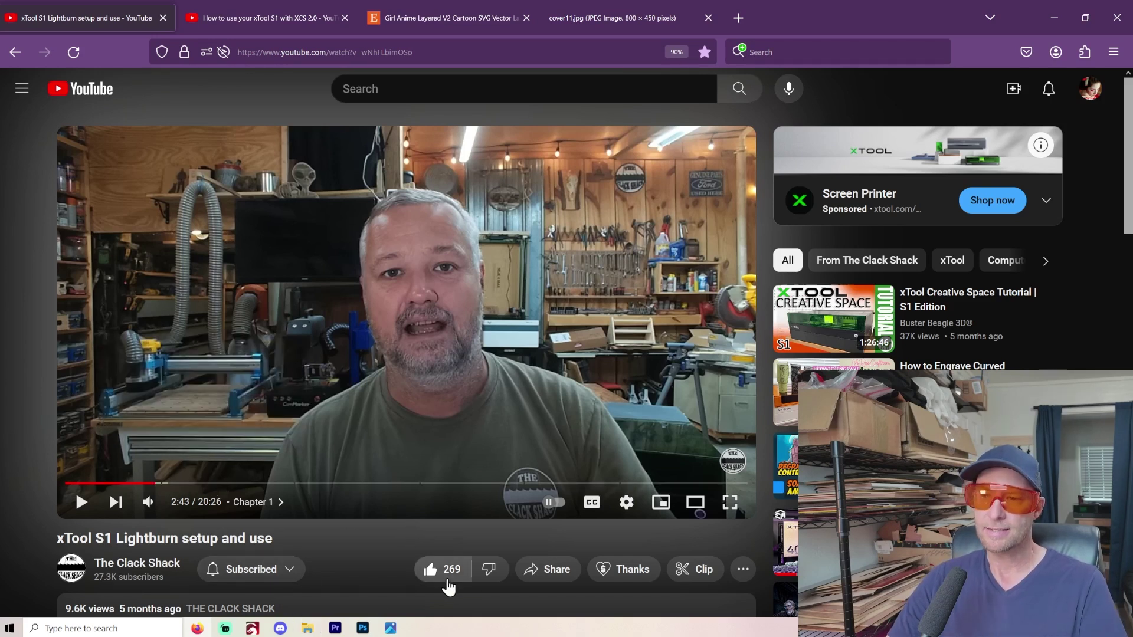
Step: Switch from the YouTube video to LightBurn's empty untitled xTool-S1 project
key("alt+Tab")
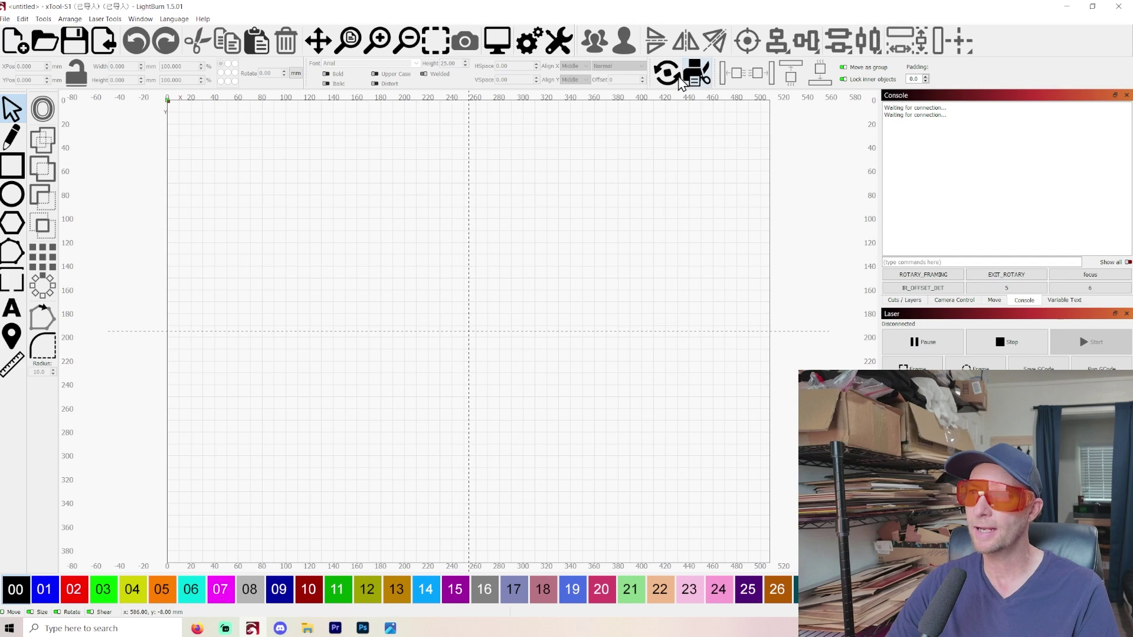
left_click(562, 42)
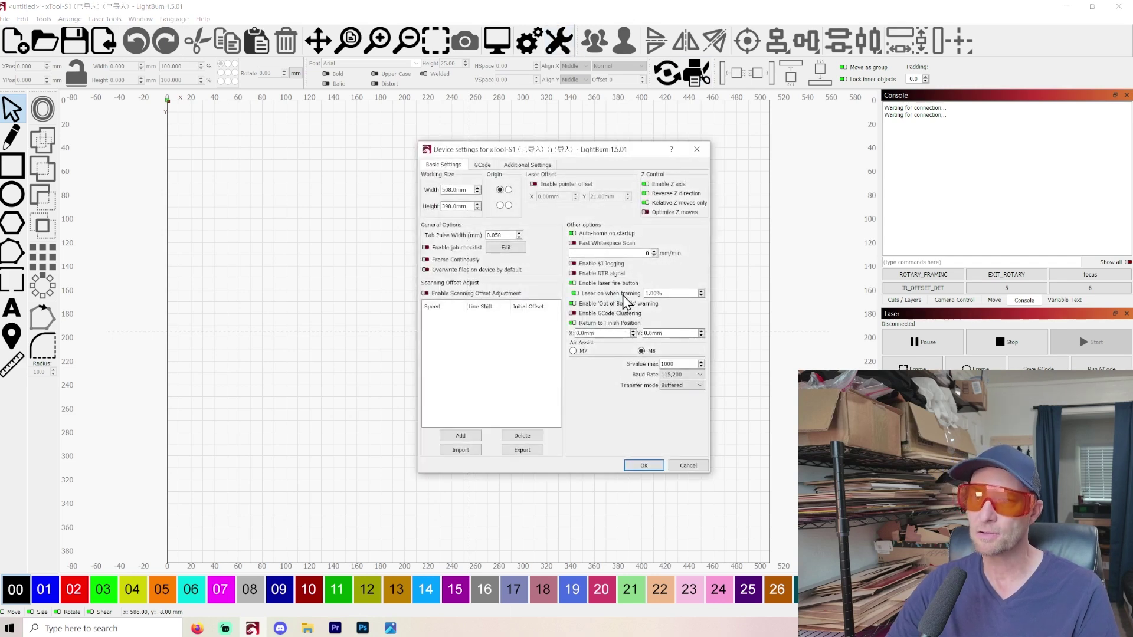
mouse_move(642, 301)
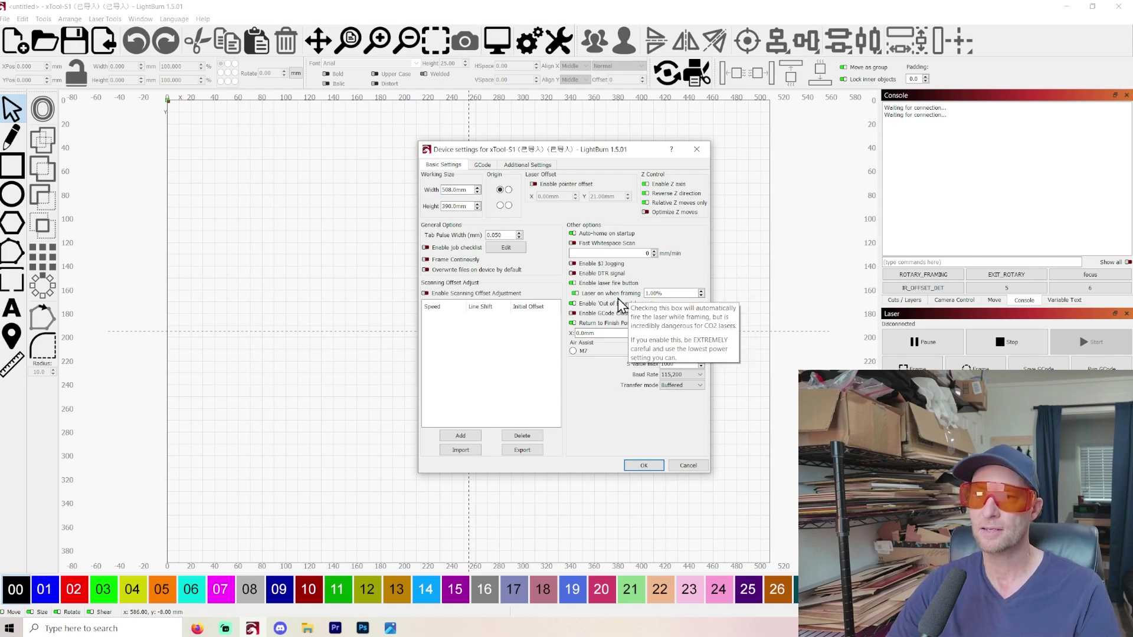
left_click(698, 468)
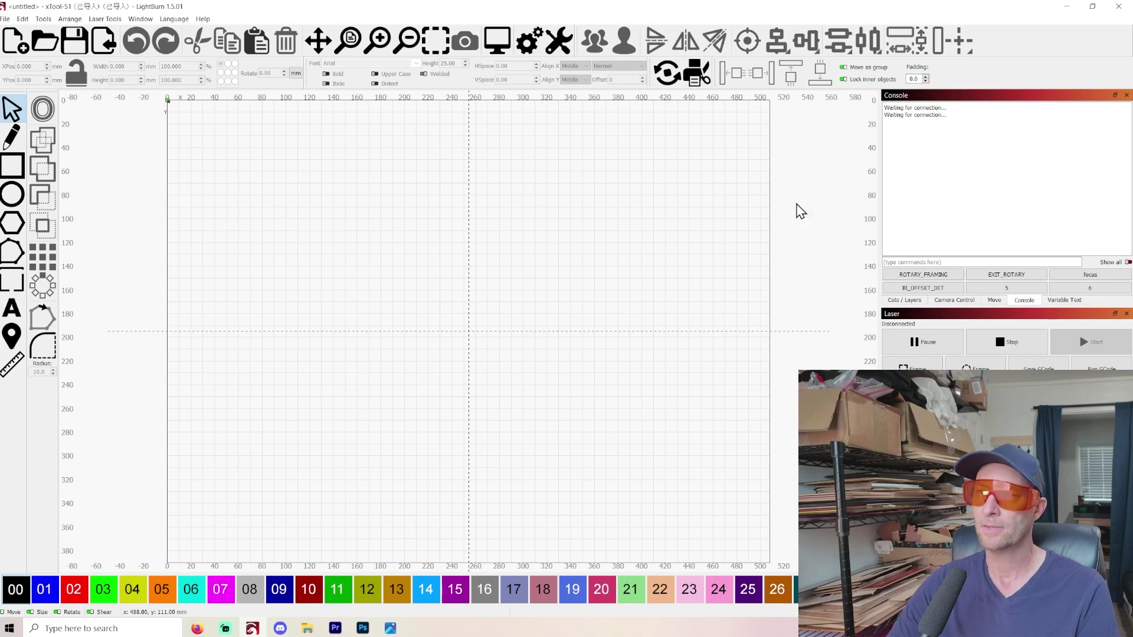
Step: Open the saved Prices square project and review its $15, $80 and $80 tags
left_click(44, 41)
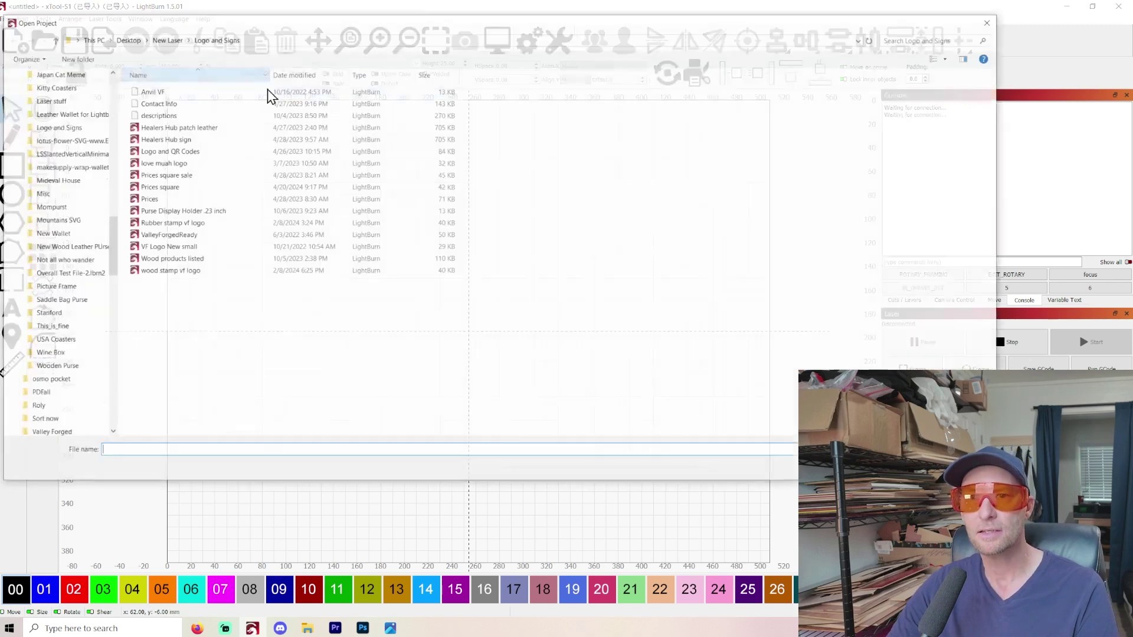
double_click(265, 93)
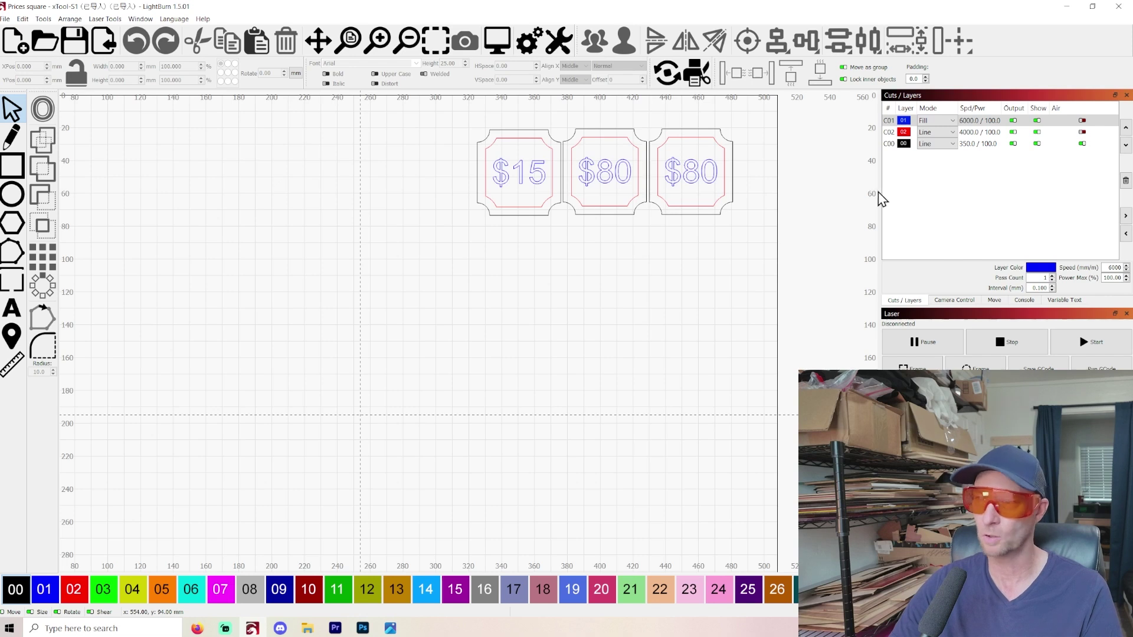
scroll(666, 283, "down", 1)
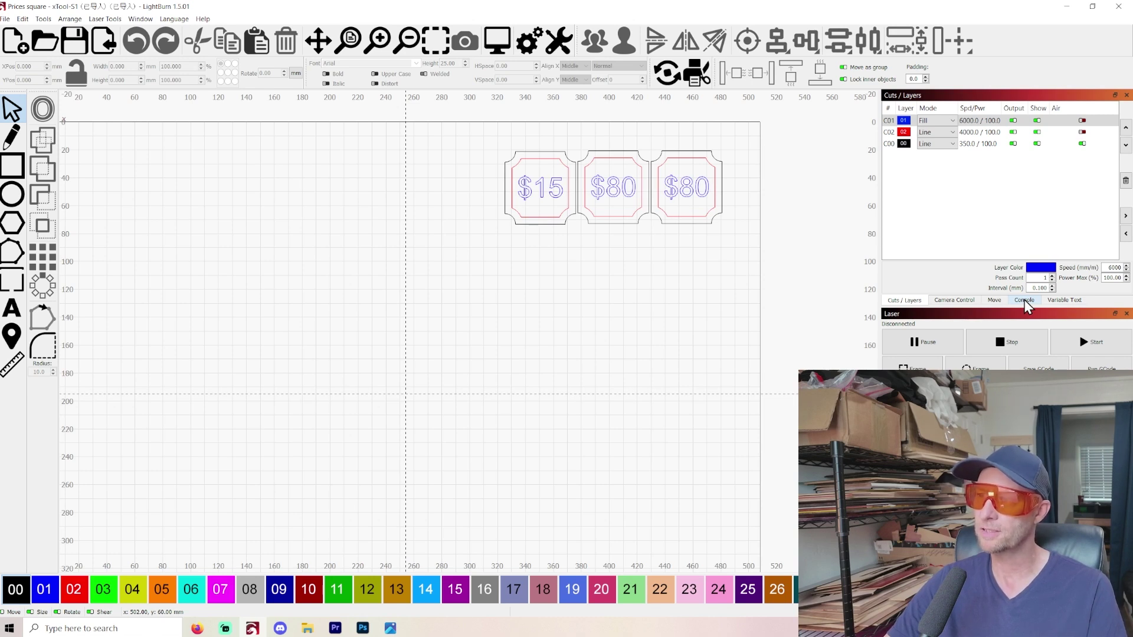
left_click(1025, 299)
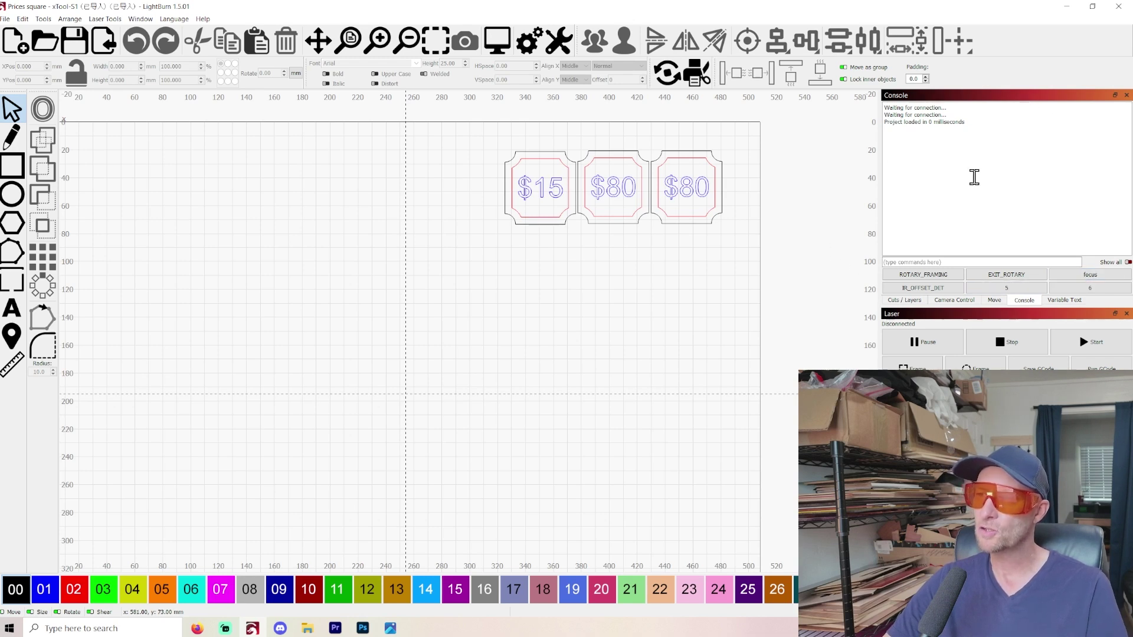
Step: Float the Console, redock it as its own panel, and return to Cuts / Layers
left_click_drag(1033, 97, 734, 276)
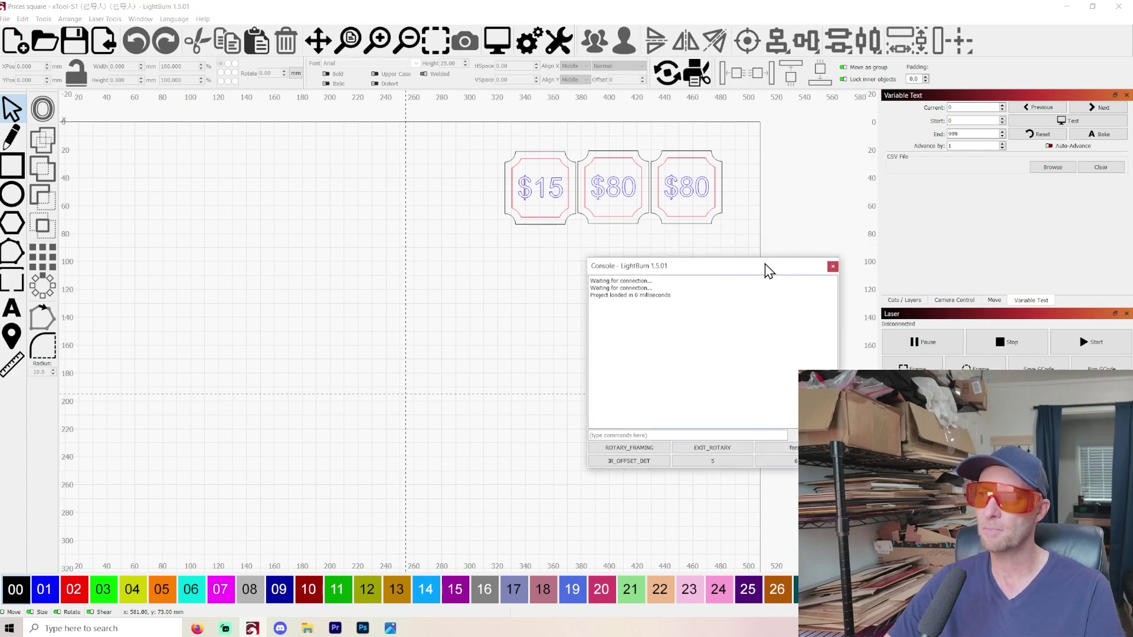
left_click_drag(767, 275, 1062, 118)
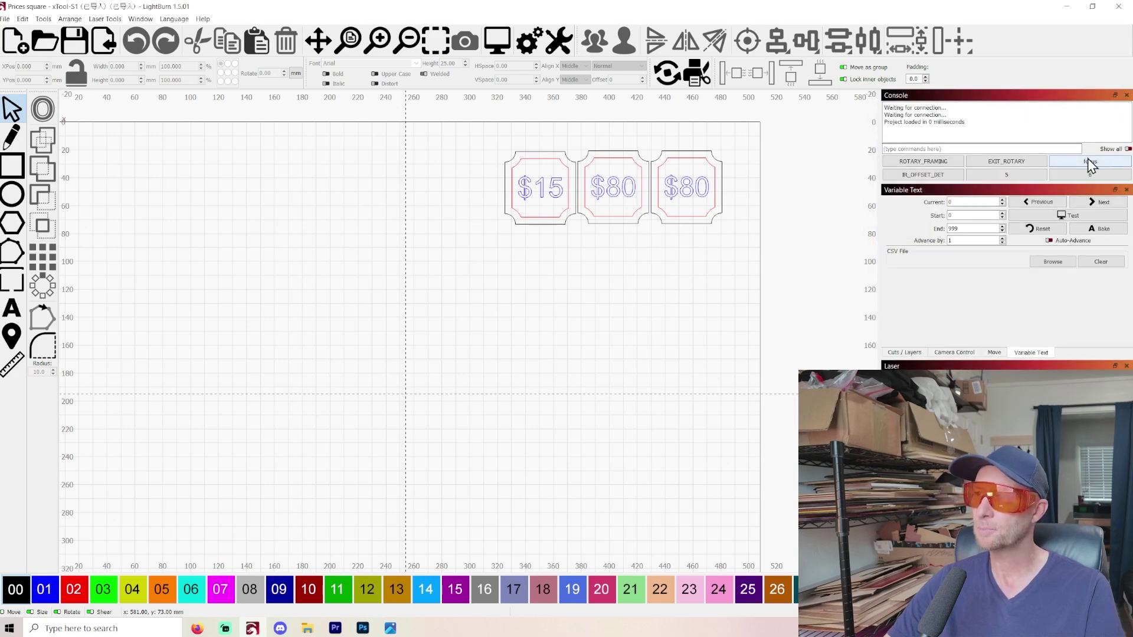
left_click(907, 353)
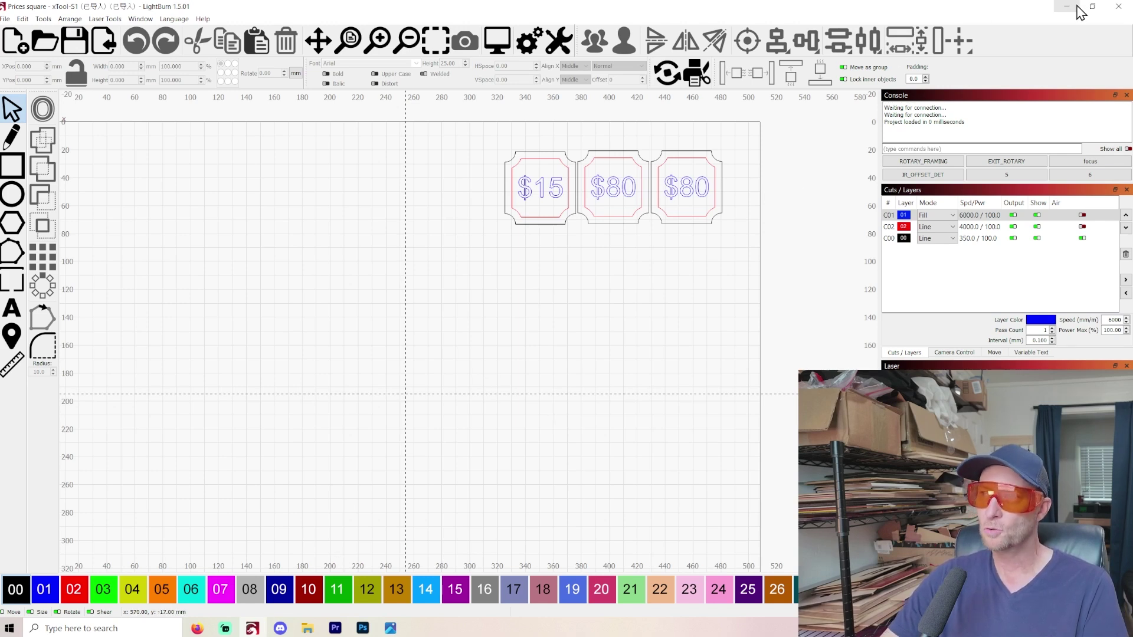
Step: Close LightBurn and straighten the tilted framed Nezuko design in xTool Creative Space
left_click(1115, 7)
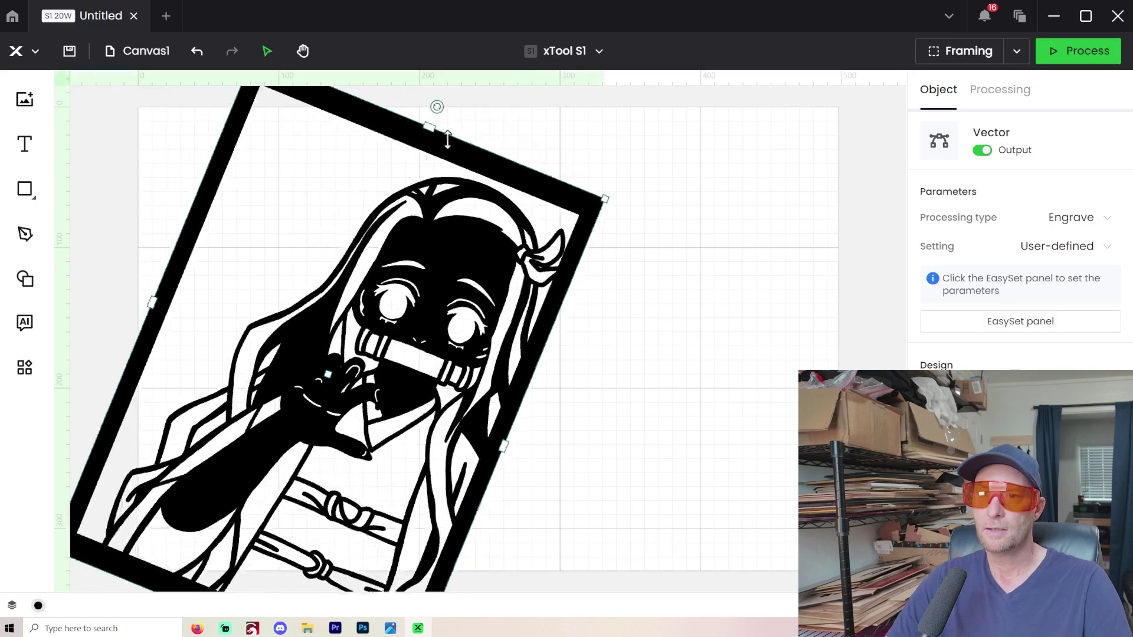
left_click_drag(435, 107, 592, 372)
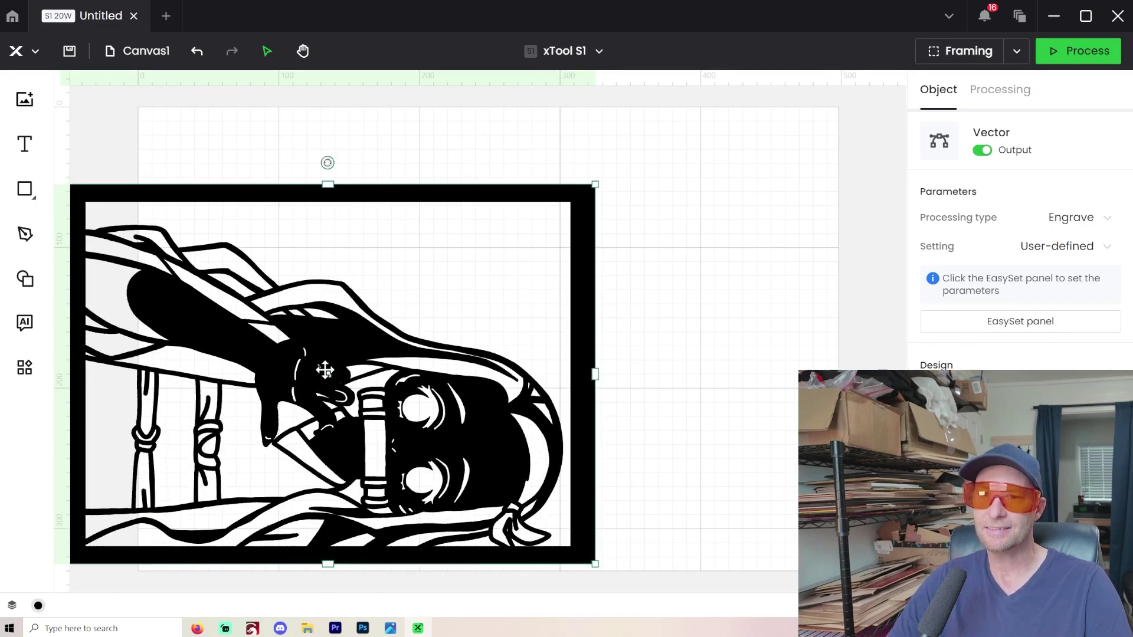
Step: Shift the framed design right and change its processing type from Engrave to Cut
left_click_drag(324, 372, 531, 364)
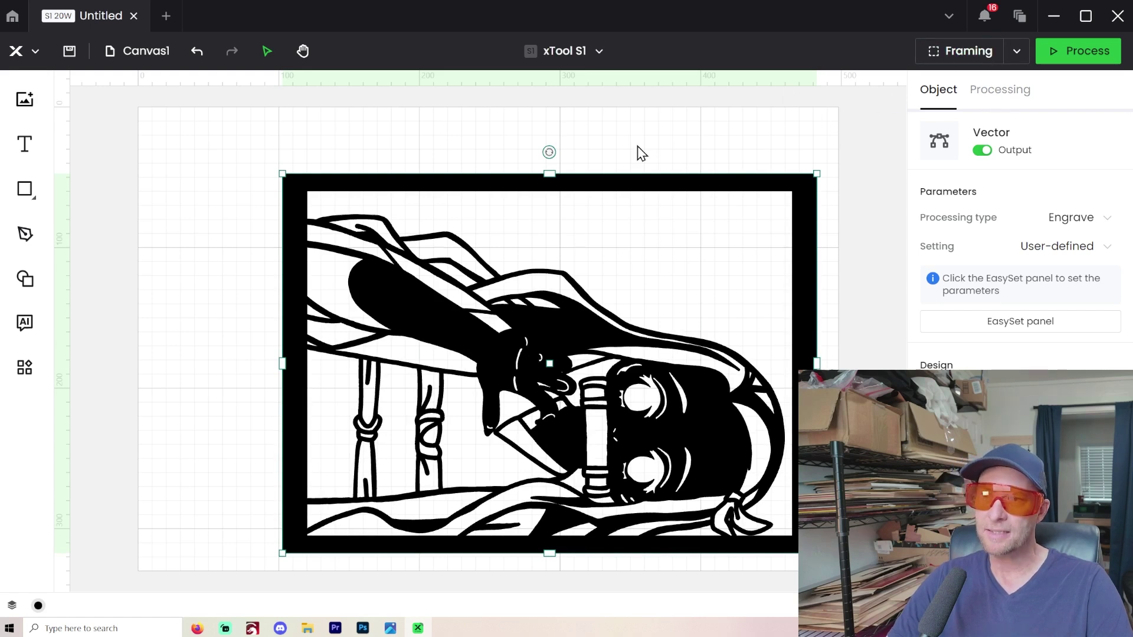
left_click(1103, 224)
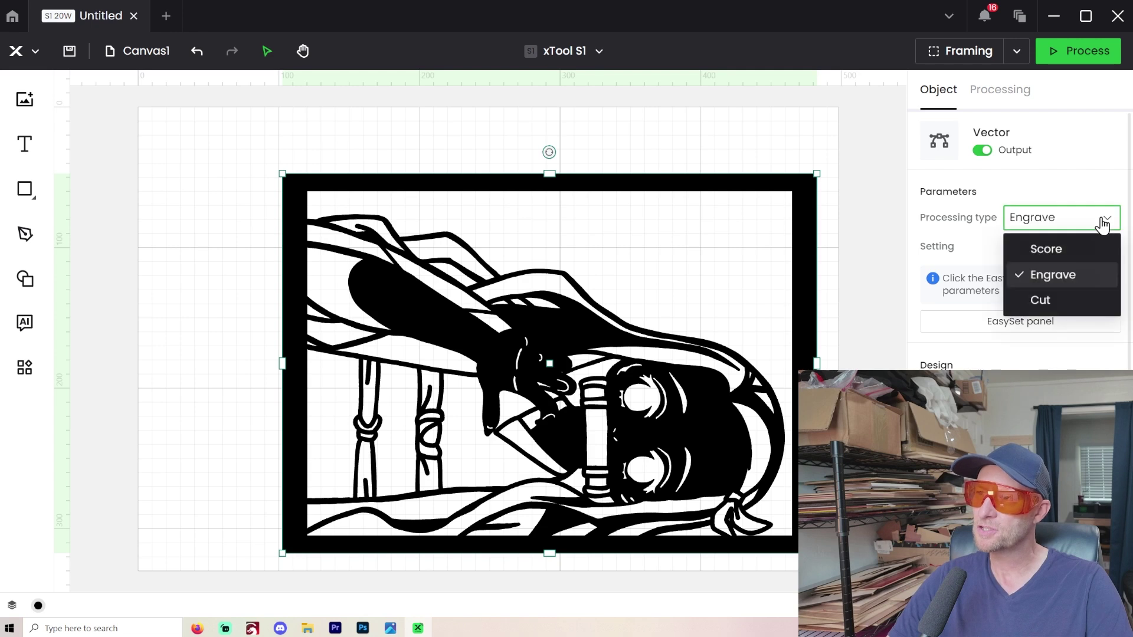
left_click(1042, 304)
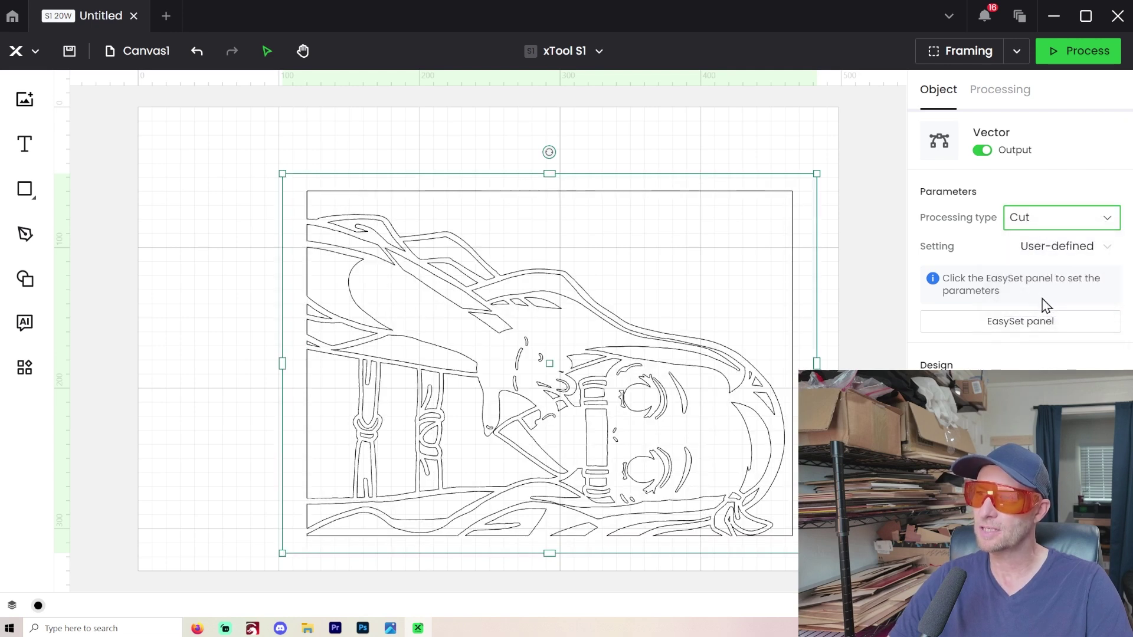
Step: Set the cut speed to 5 mm/s and laser power to 100%
left_click(1060, 330)
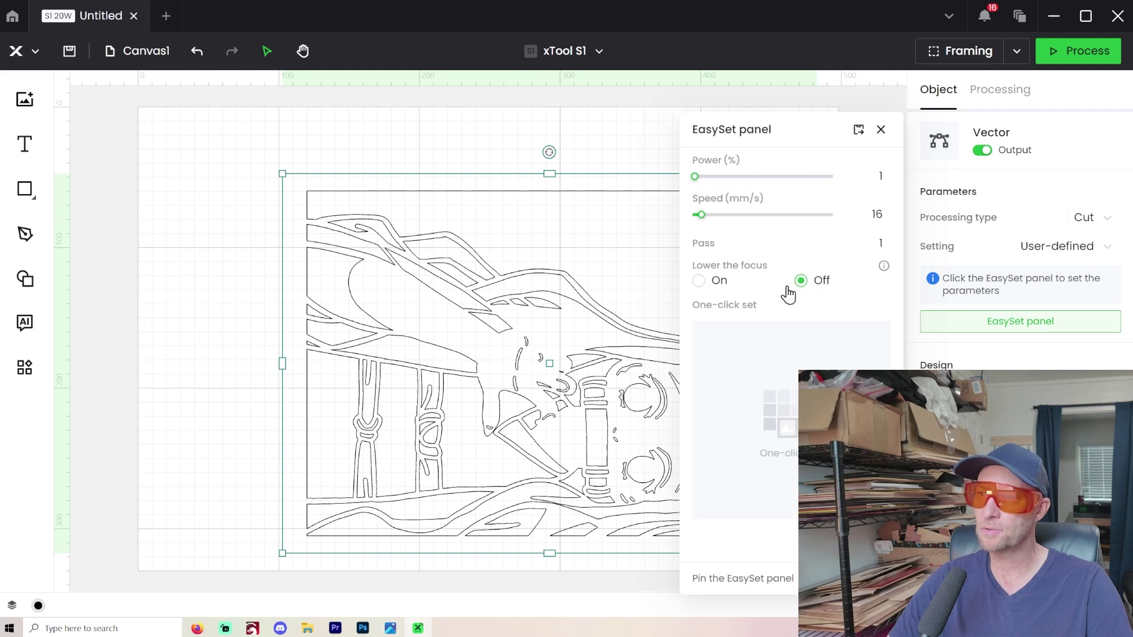
mouse_move(703, 215)
left_click_drag(706, 221, 698, 224)
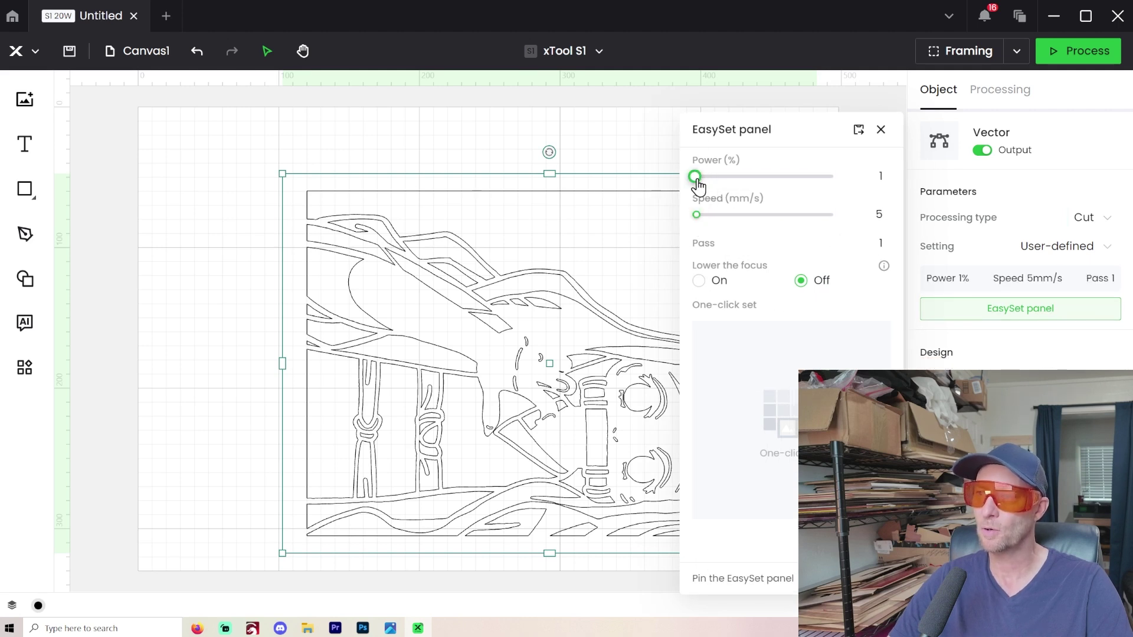
left_click_drag(696, 176, 831, 175)
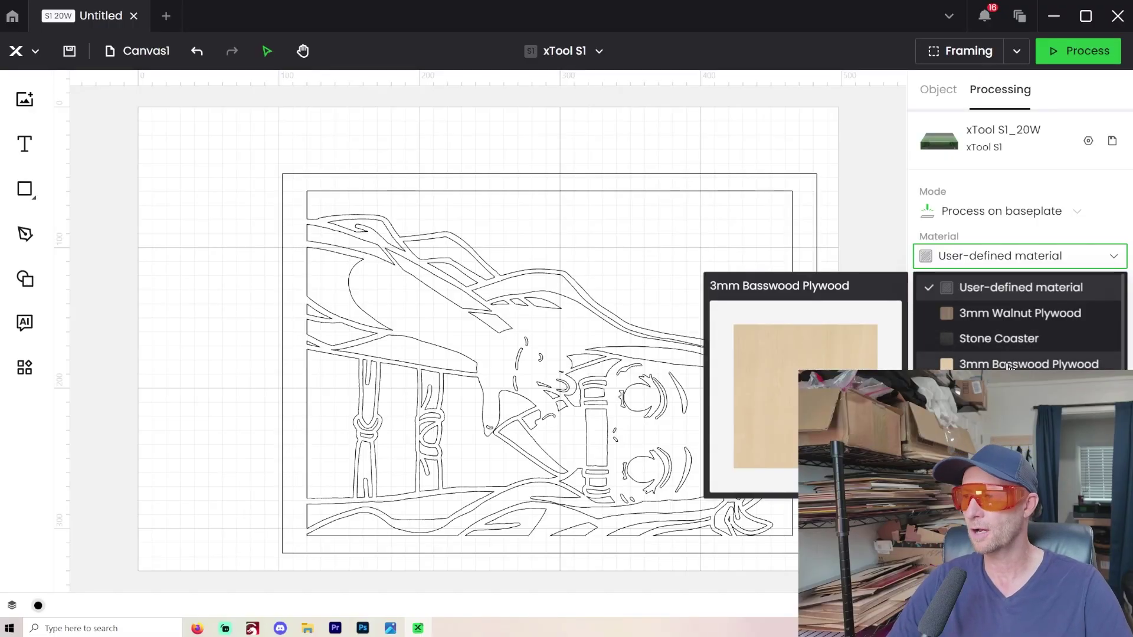
Step: Choose 3mm Walnut Plywood as the material and attempt auto-measuring the distance
left_click(1004, 319)
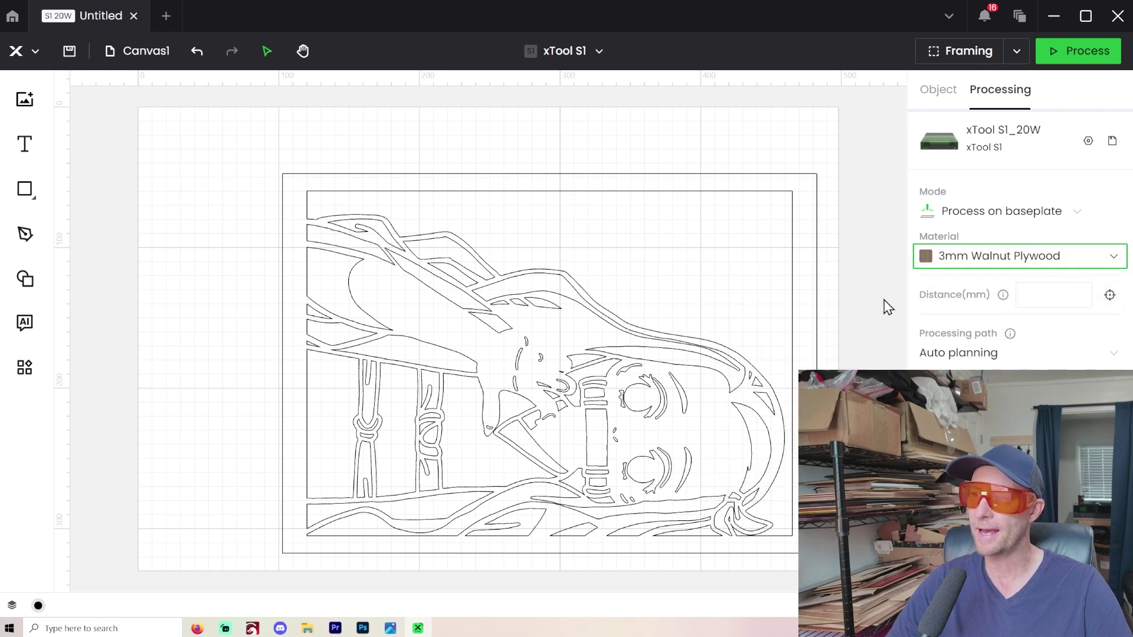
left_click(1111, 300)
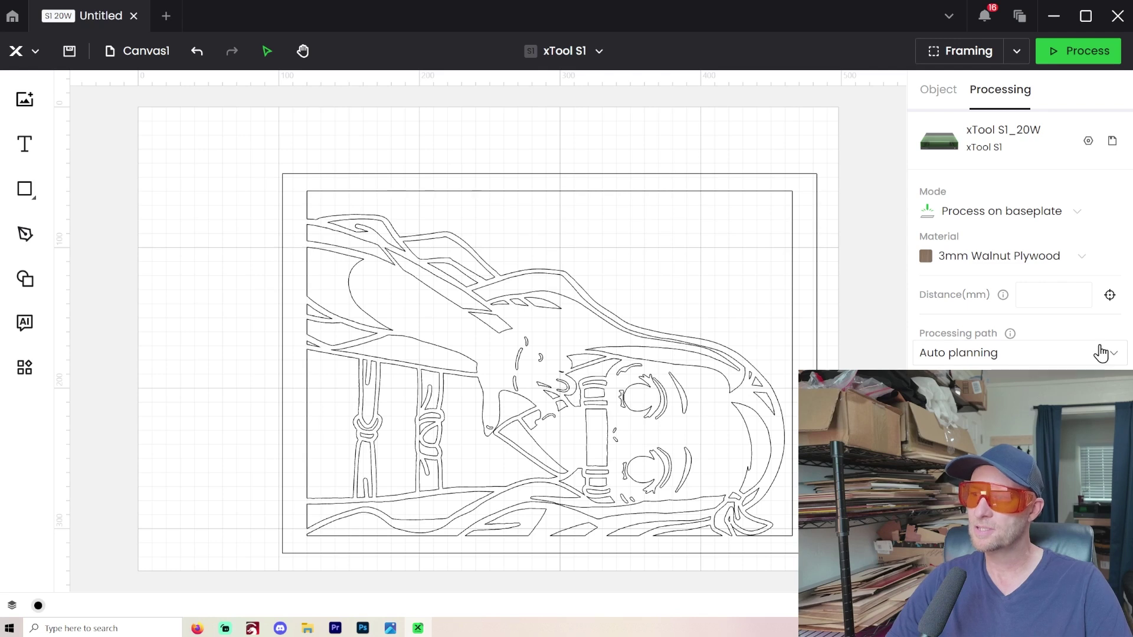
Step: Bring up xTool Artimind with its Laser art, Face sketch, Vector art and Screen print options
mouse_move(1004, 296)
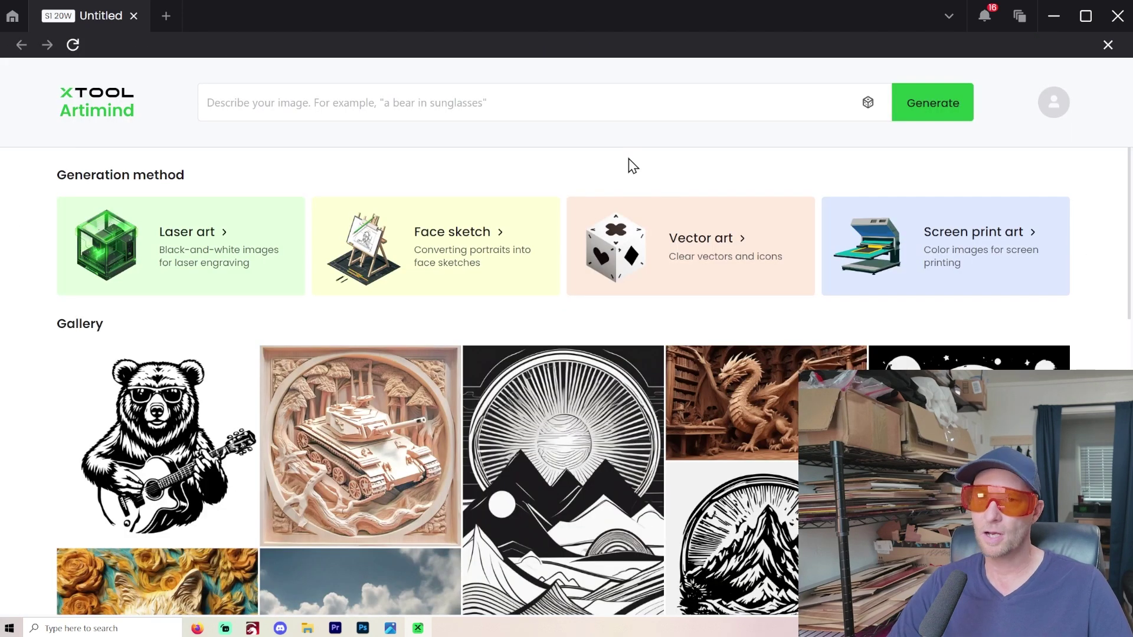
scroll(633, 166, "down", 4)
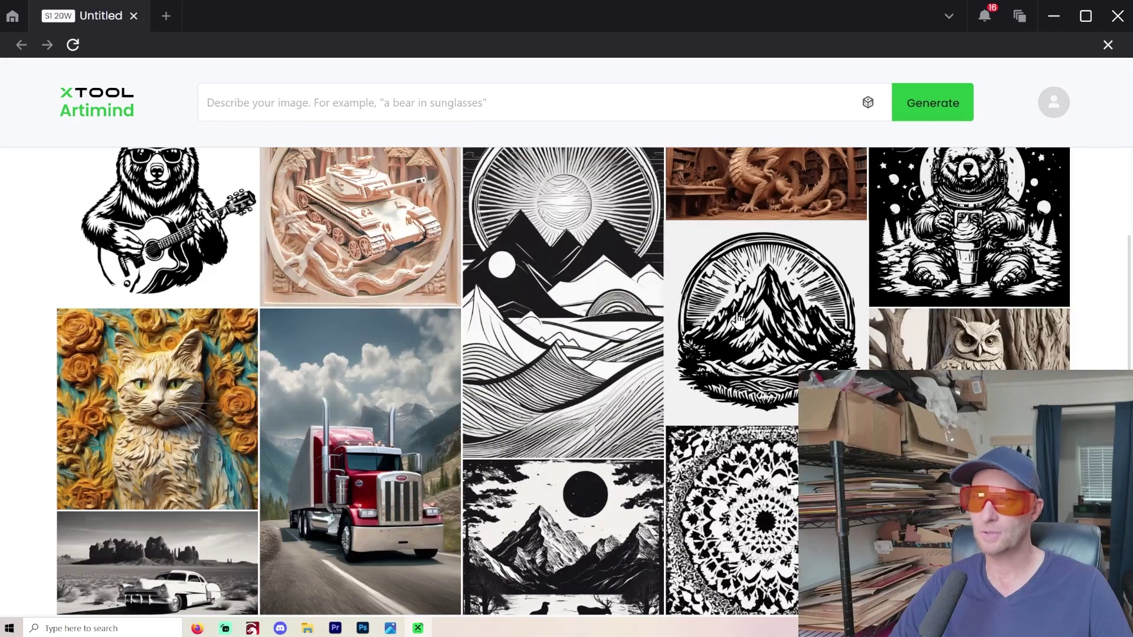
left_click(467, 104)
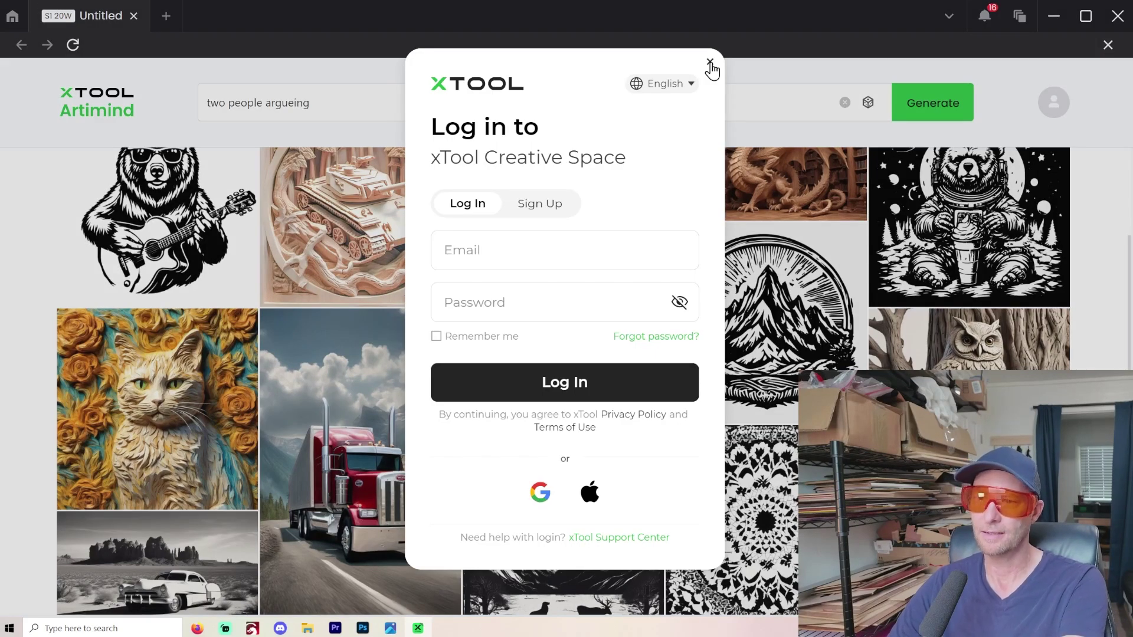
left_click(711, 63)
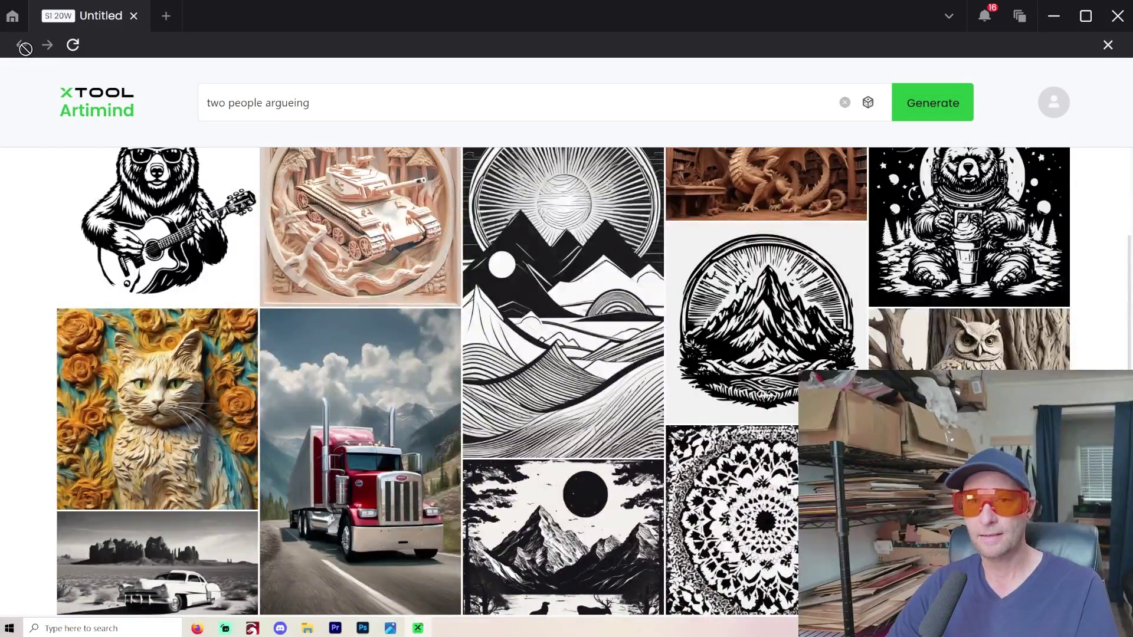
scroll(608, 298, "down", 8)
scroll(608, 298, "up", 5)
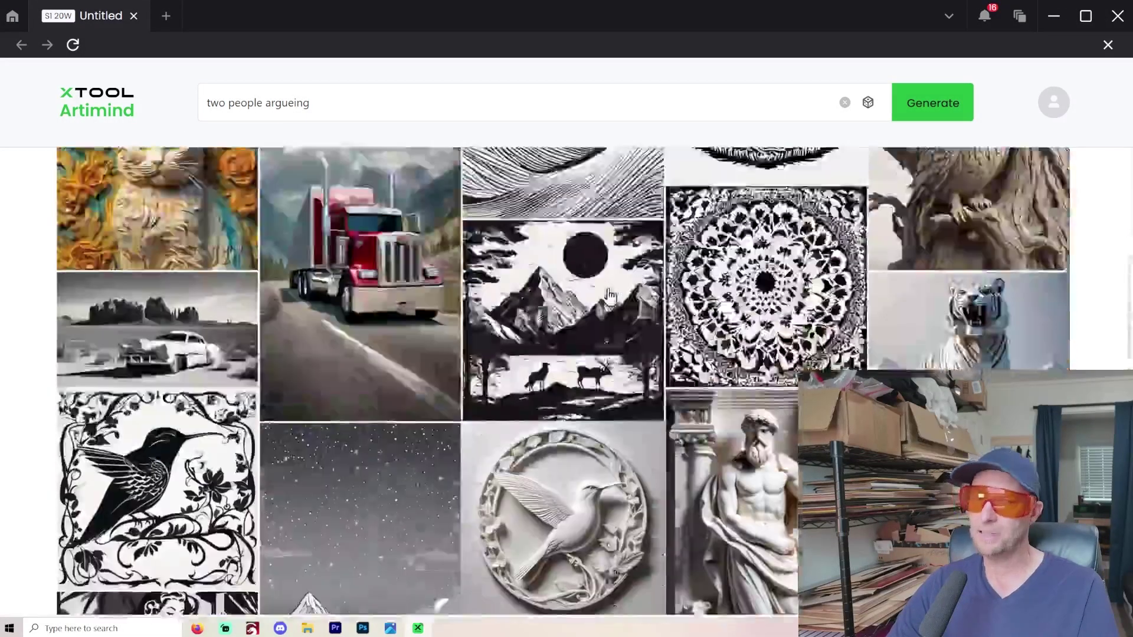
scroll(608, 298, "down", 5)
scroll(608, 298, "up", 1)
scroll(608, 298, "up", 8)
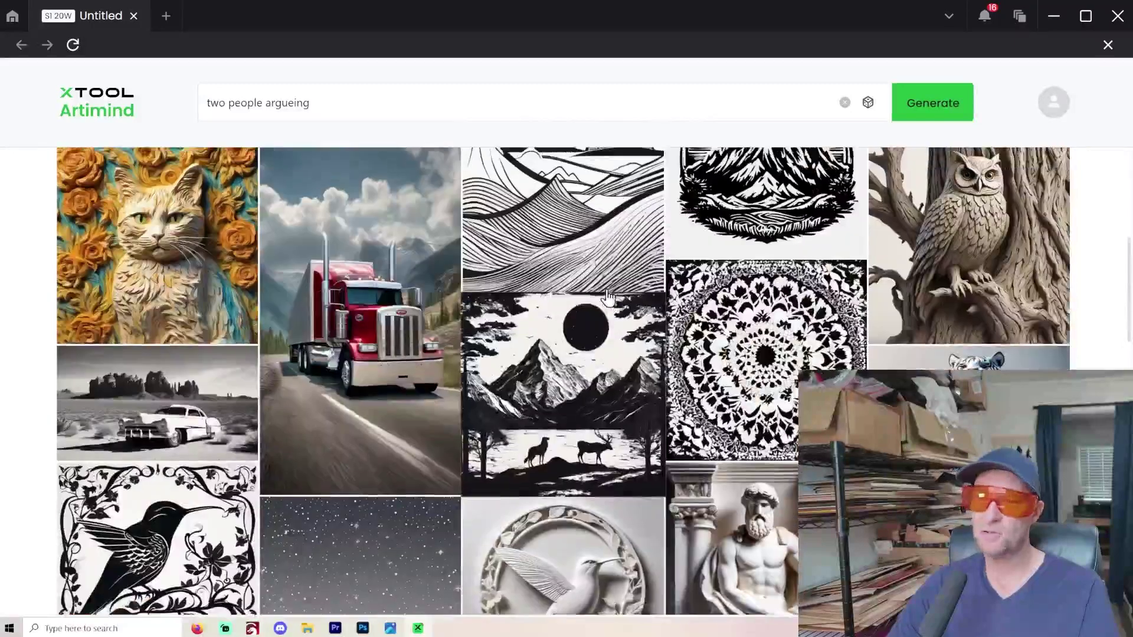
scroll(607, 299, "up", 2)
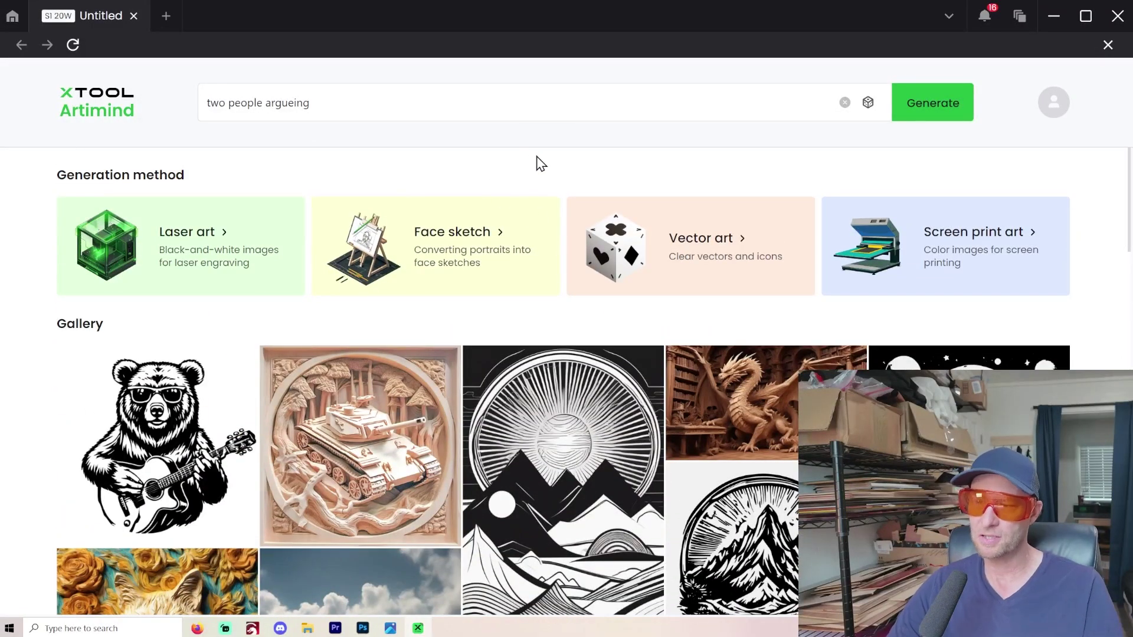
Step: Close Artimind and browse the Home page's S1 Recommended, Prime and Trending projects
left_click(1107, 44)
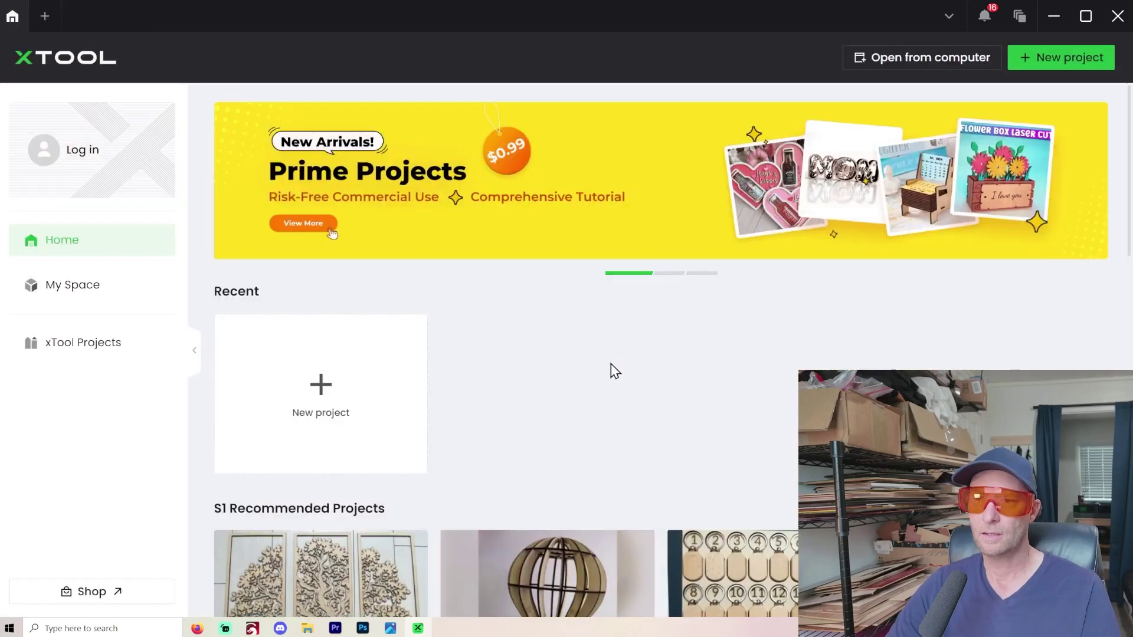
scroll(776, 329, "down", 4)
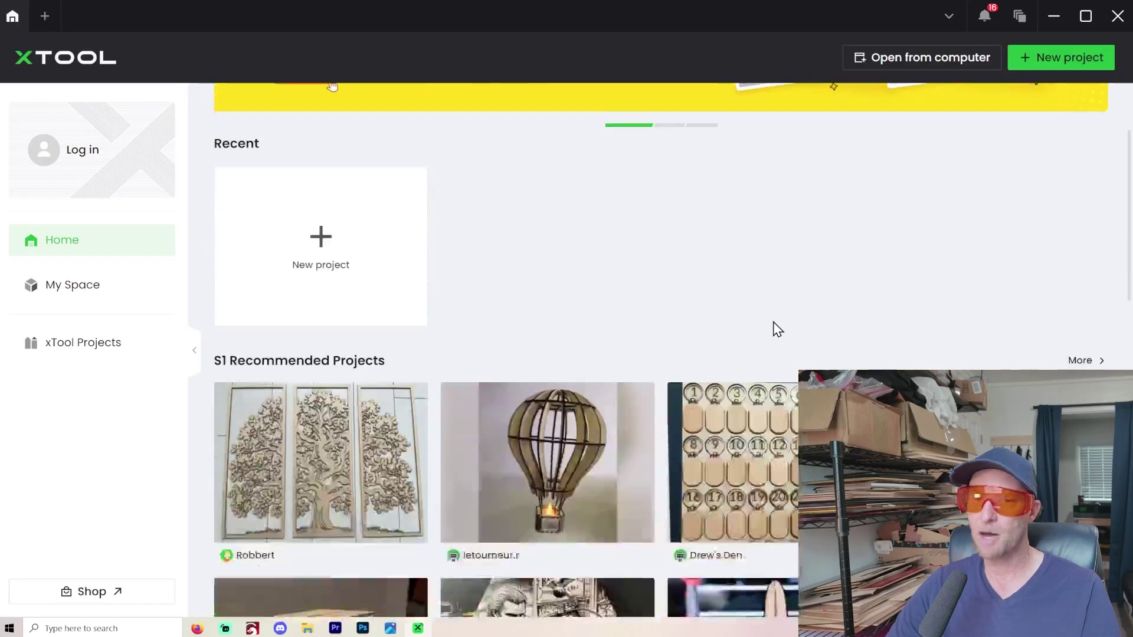
scroll(649, 236, "down", 3)
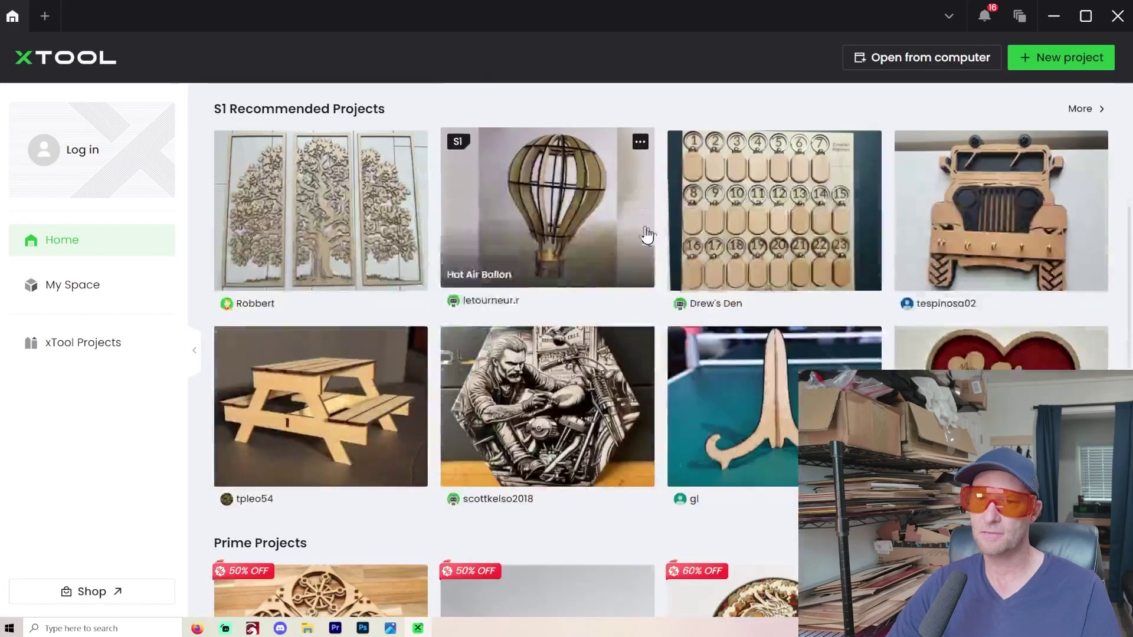
scroll(620, 295, "down", 4)
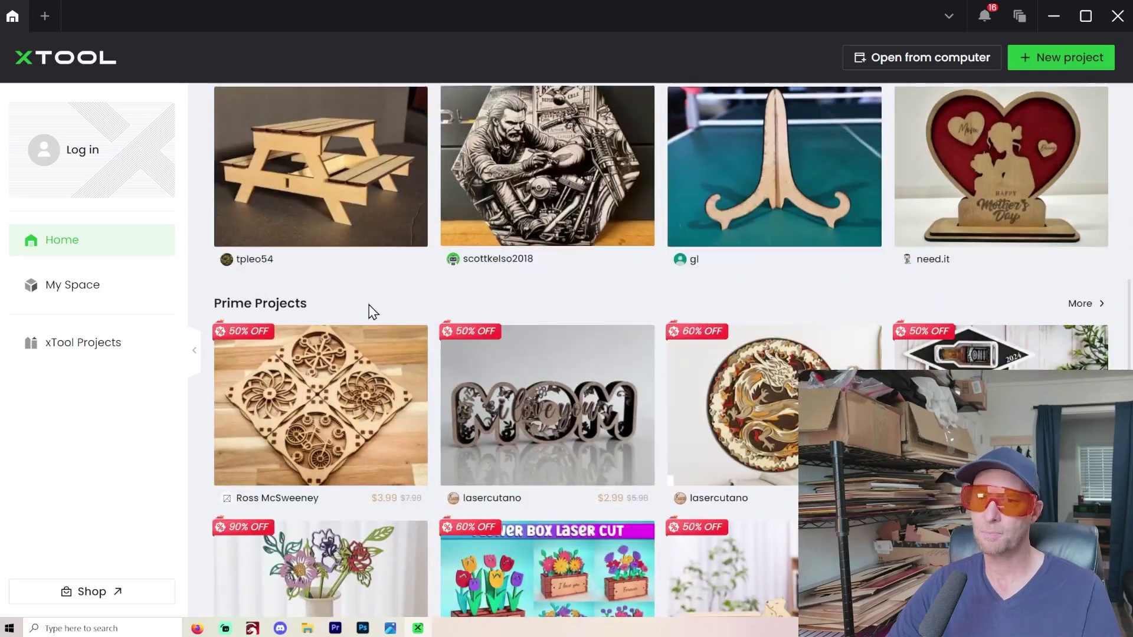
scroll(689, 359, "down", 4)
scroll(693, 364, "down", 5)
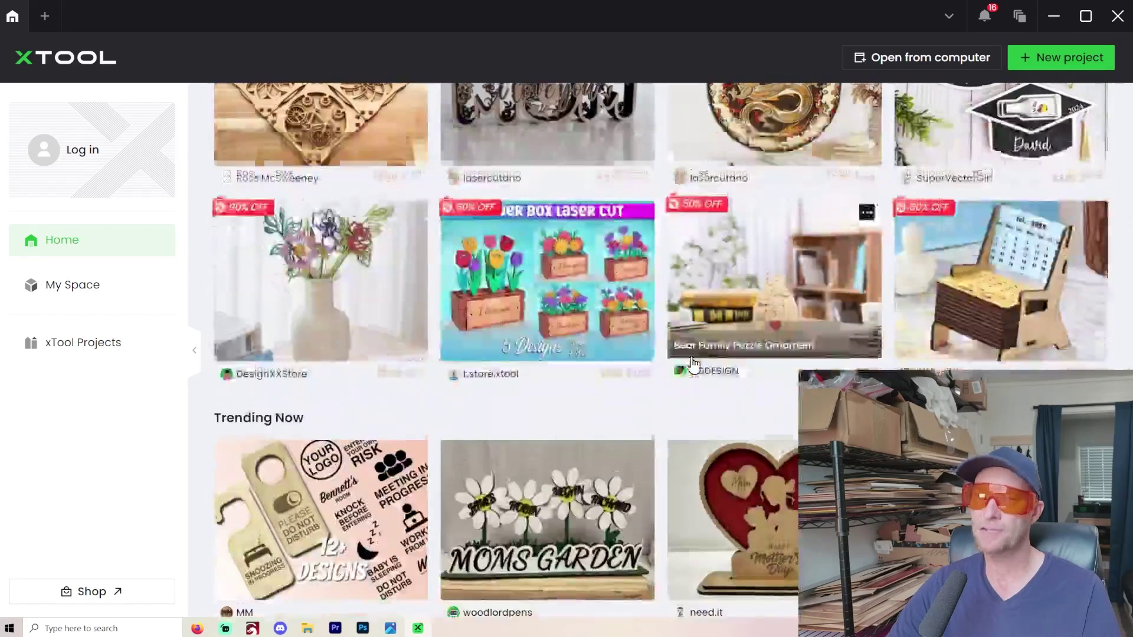
scroll(699, 354, "up", 4)
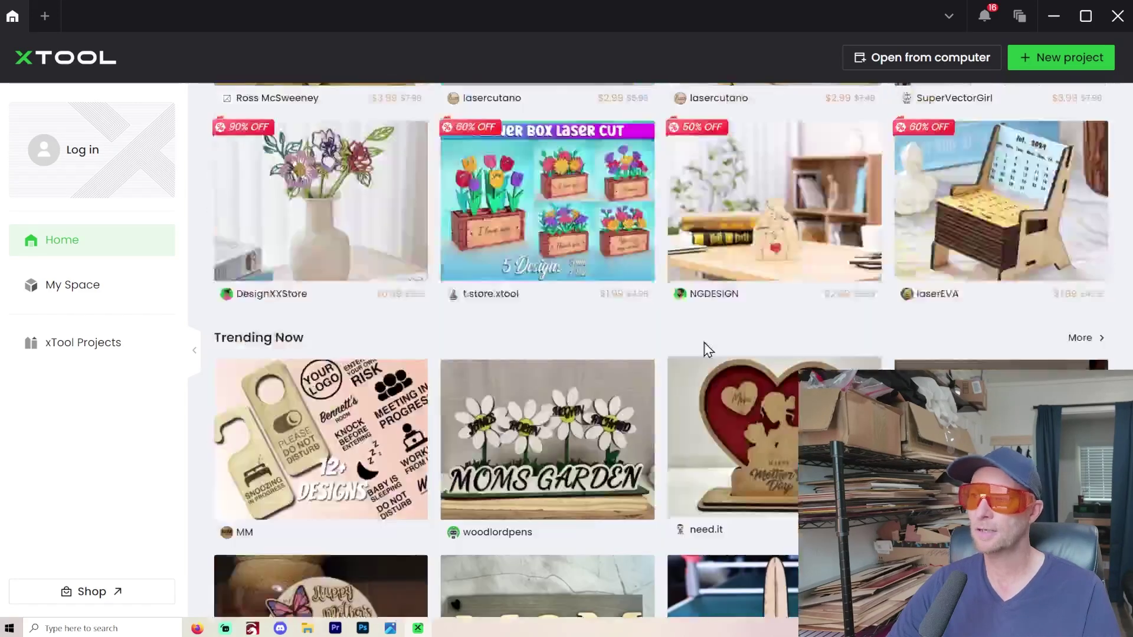
scroll(706, 350, "up", 5)
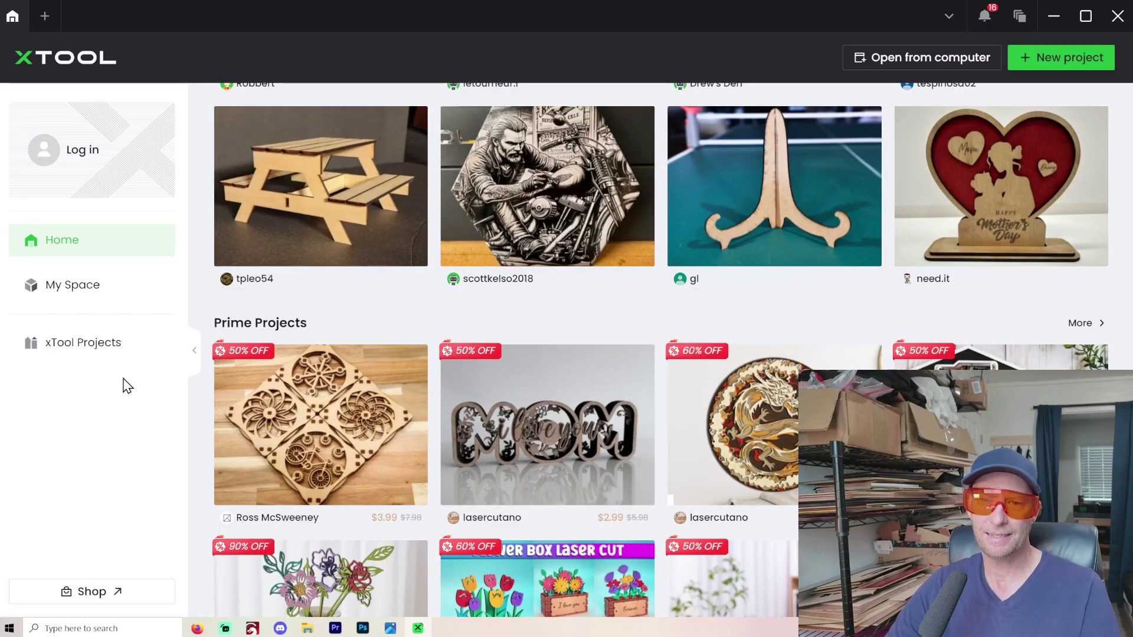
scroll(605, 394, "up", 9)
scroll(607, 395, "down", 2)
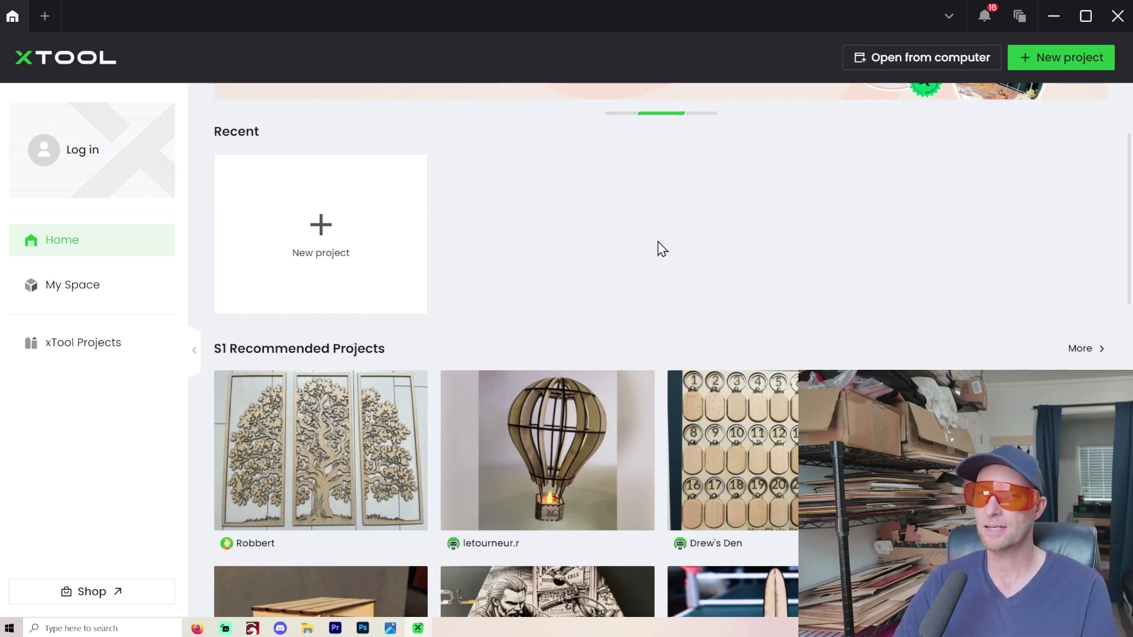
scroll(659, 249, "down", 3)
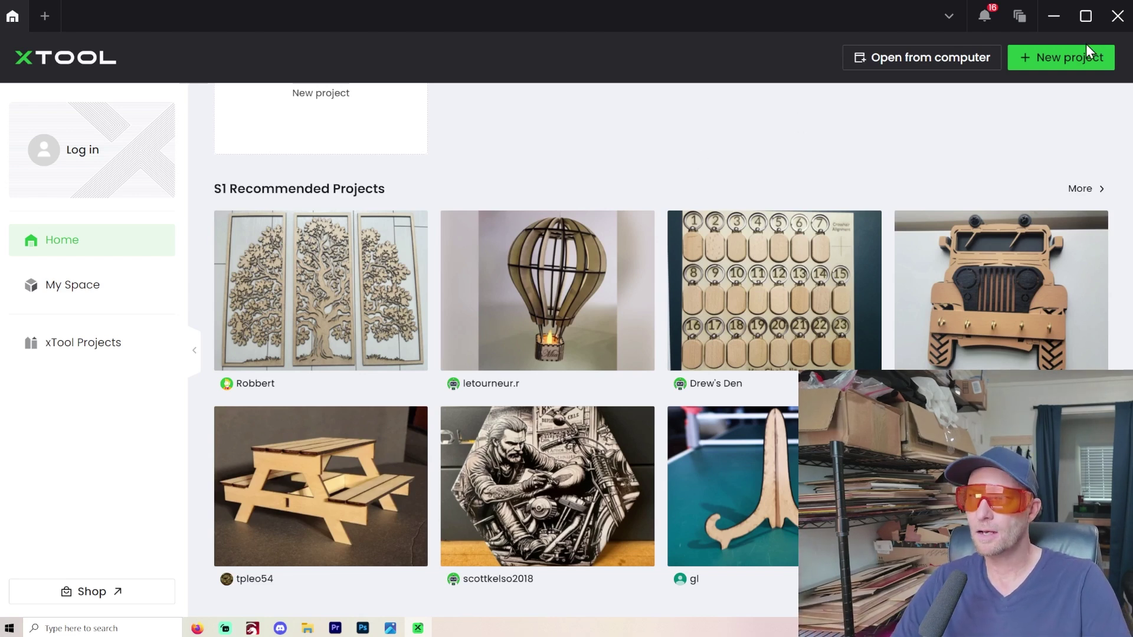
scroll(895, 166, "down", 10)
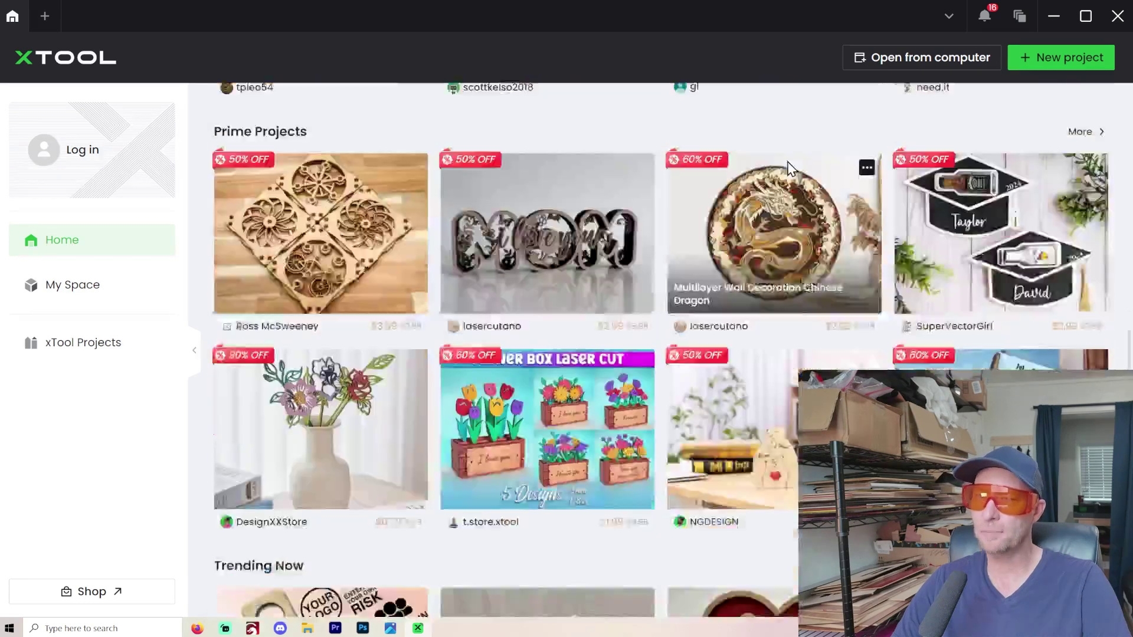
scroll(788, 170, "down", 3)
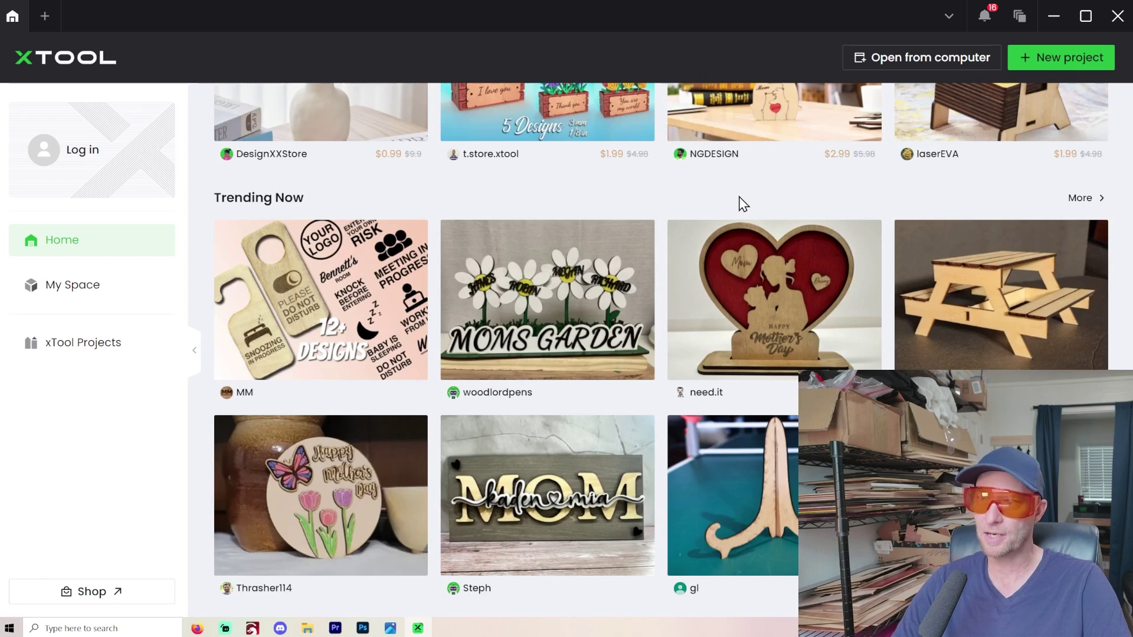
scroll(747, 204, "up", 15)
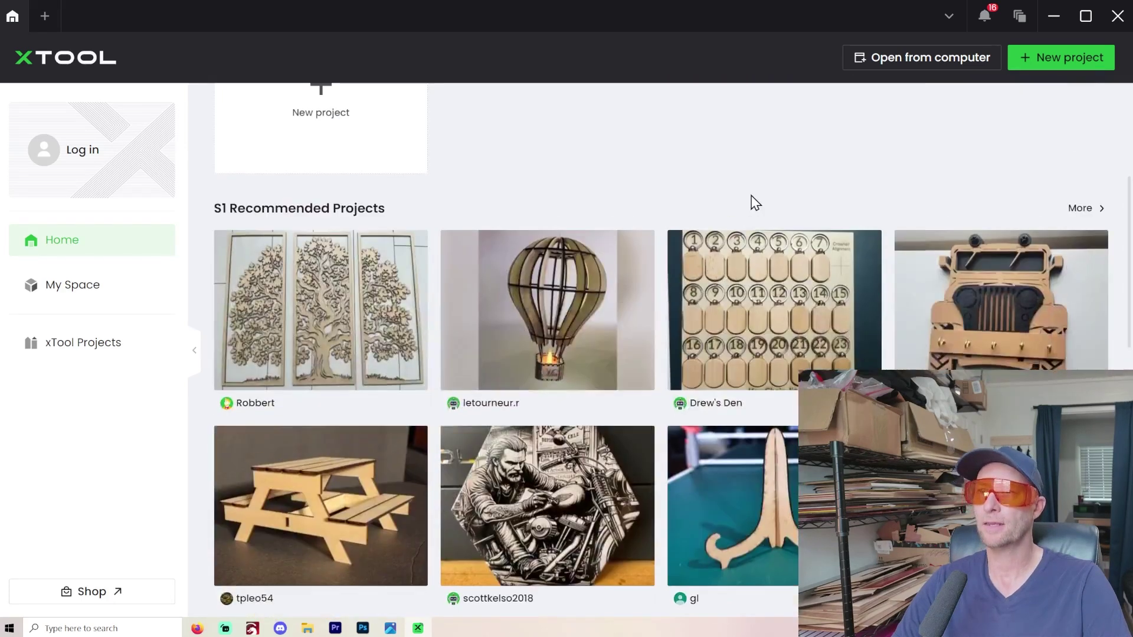
scroll(751, 206, "up", 5)
scroll(750, 208, "down", 4)
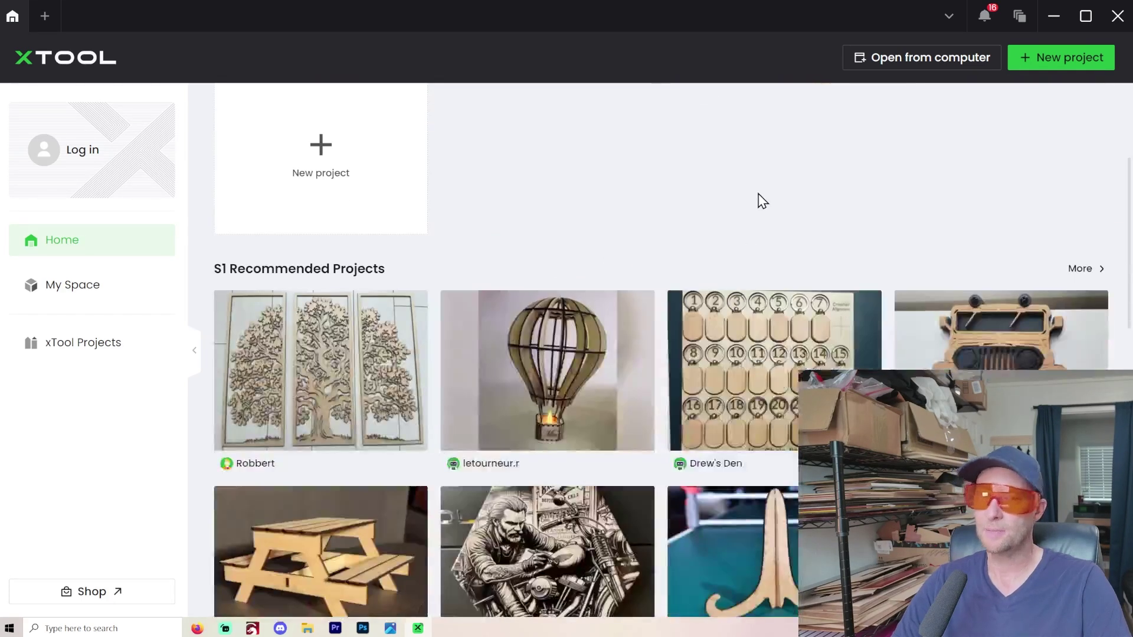
scroll(763, 202, "down", 3)
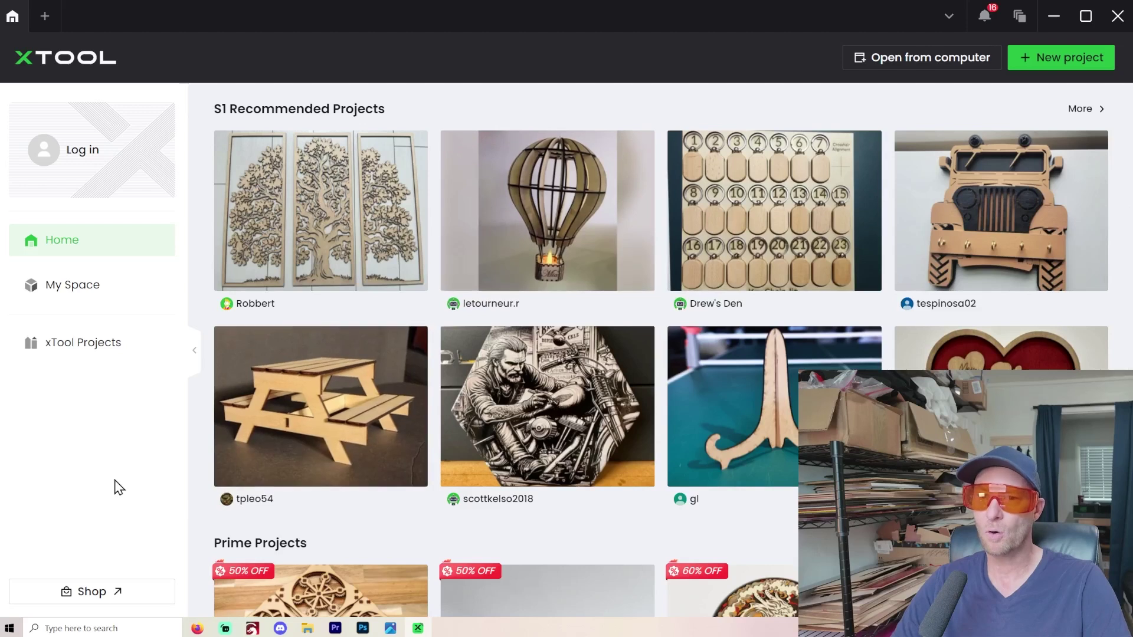